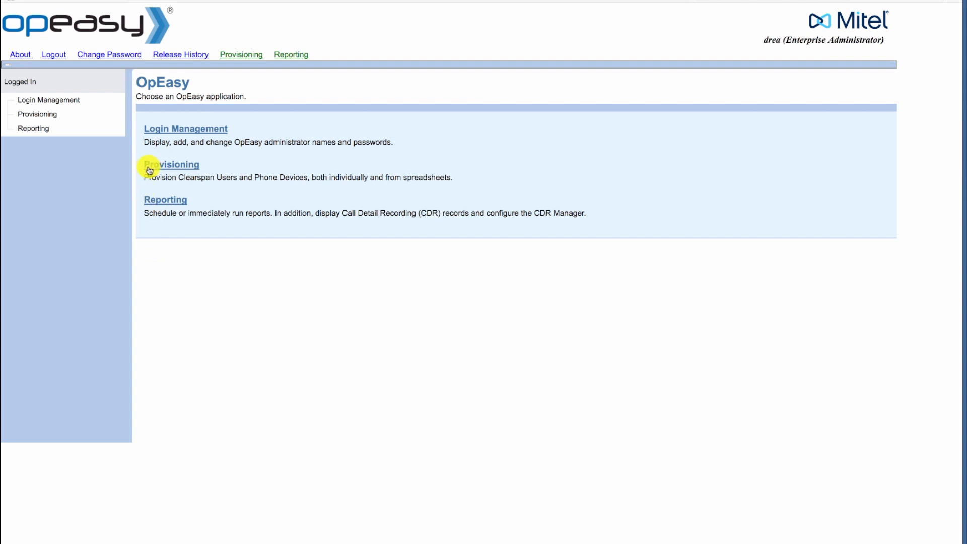
# Step: Open the user provisioning area and keep the Hershey group selected for the user search
pyautogui.click(149, 171)
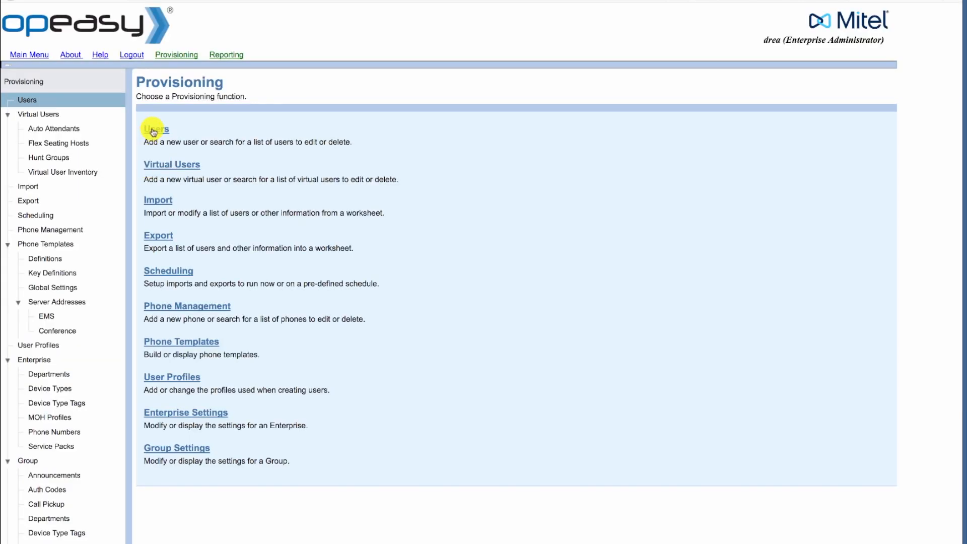
pyautogui.click(154, 132)
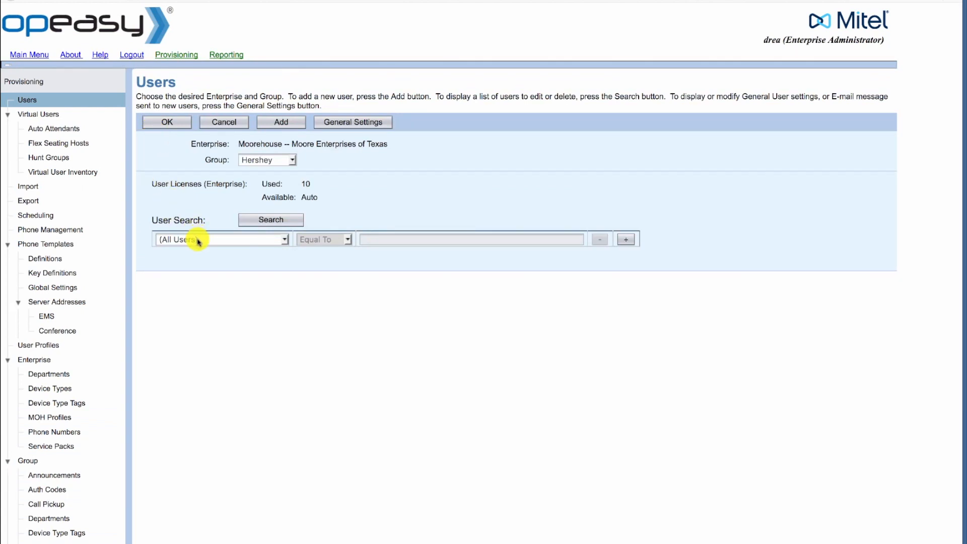
pyautogui.click(267, 161)
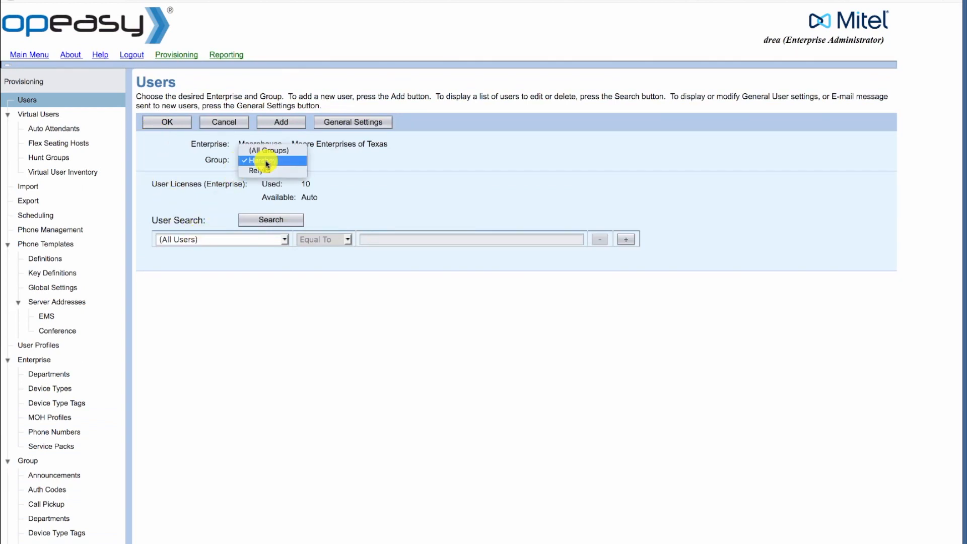
pyautogui.click(276, 165)
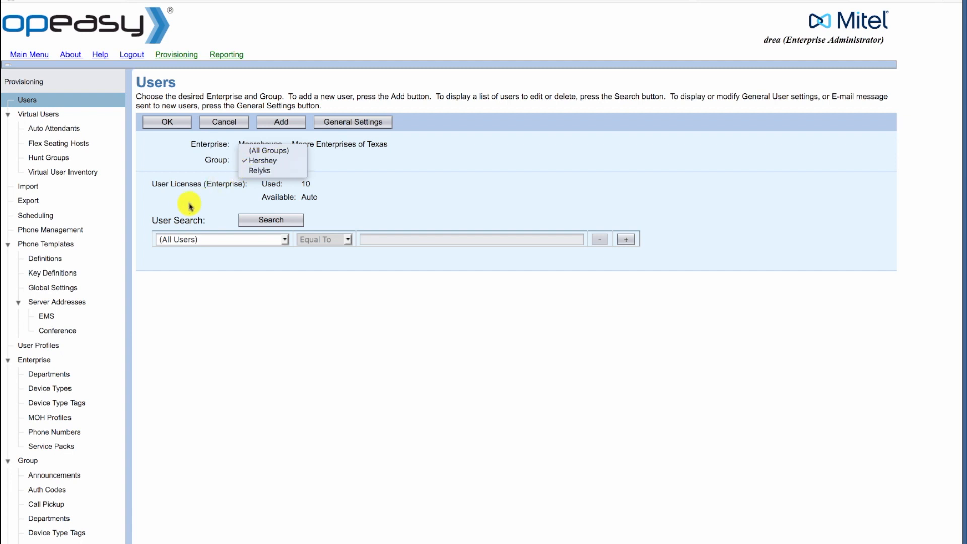
# Step: Search the Hershey group for users whose last name contains the target user's last name
pyautogui.click(189, 244)
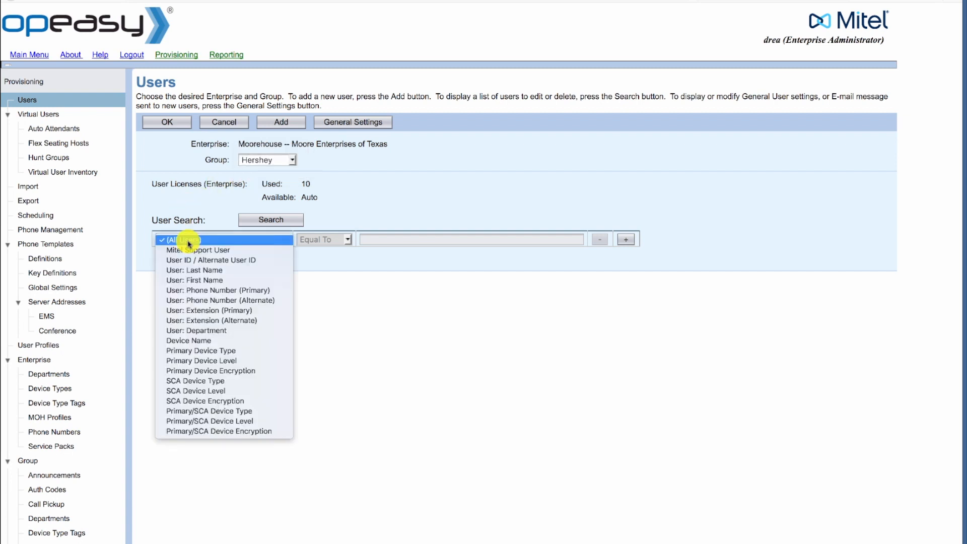
pyautogui.click(196, 273)
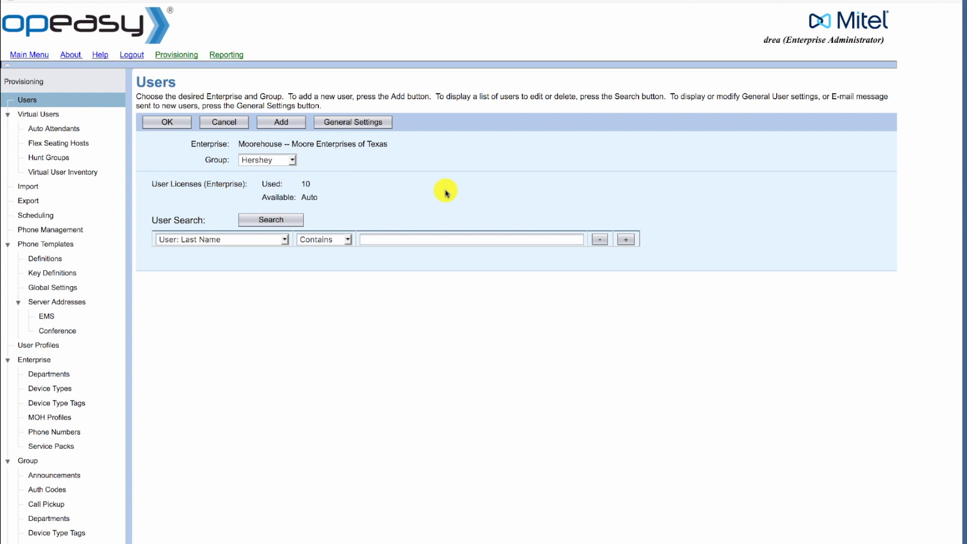
pyautogui.click(446, 239)
pyautogui.write('Wilson')
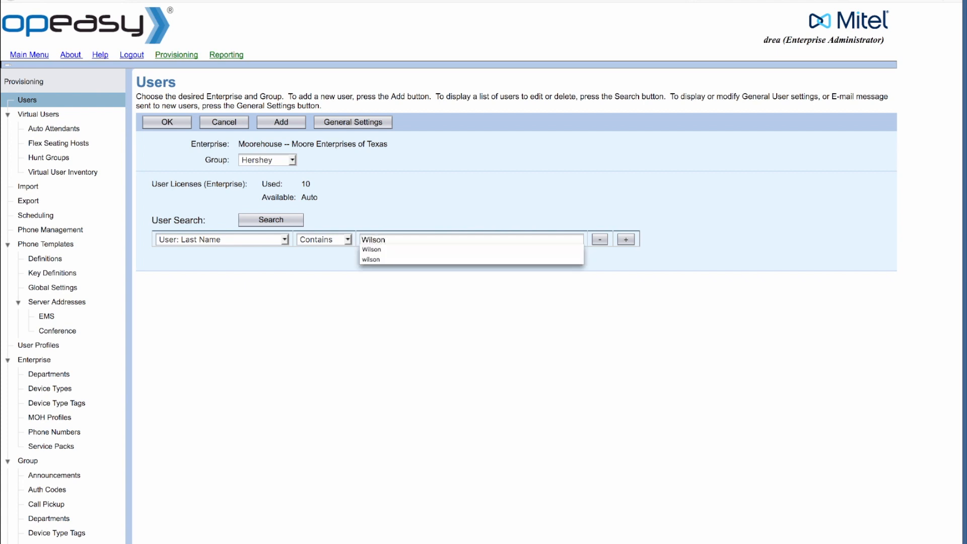
pyautogui.click(281, 223)
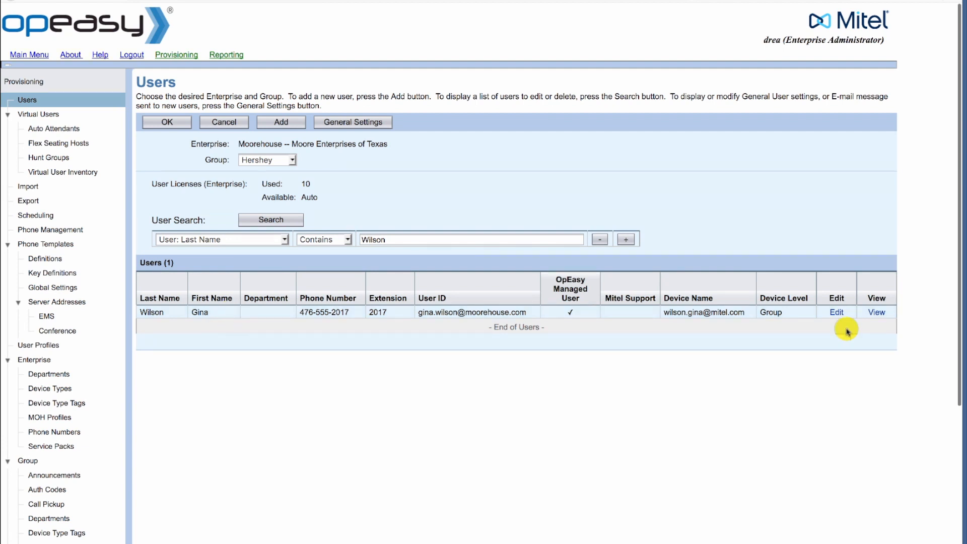
# Step: Open the found user's primary phone device and view the users assigned to it
pyautogui.click(836, 313)
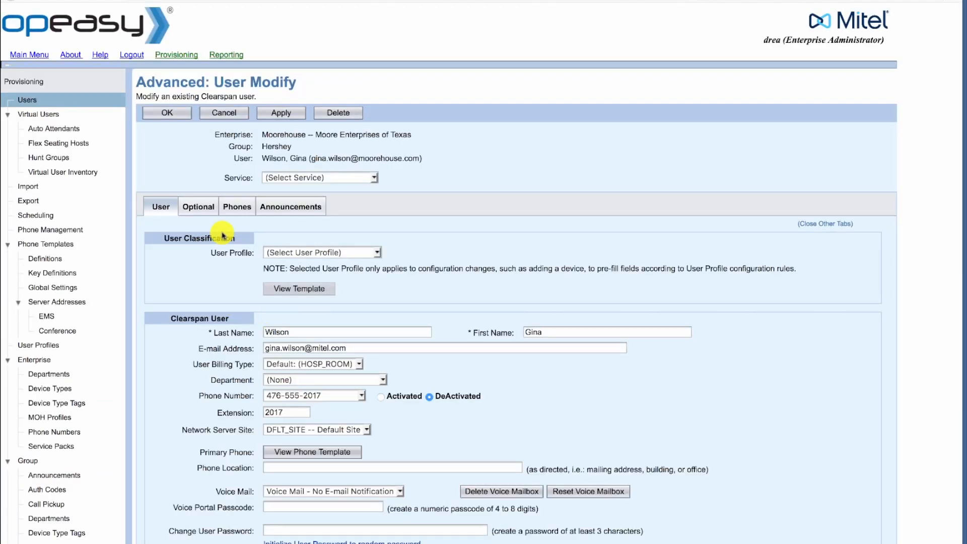
pyautogui.click(236, 207)
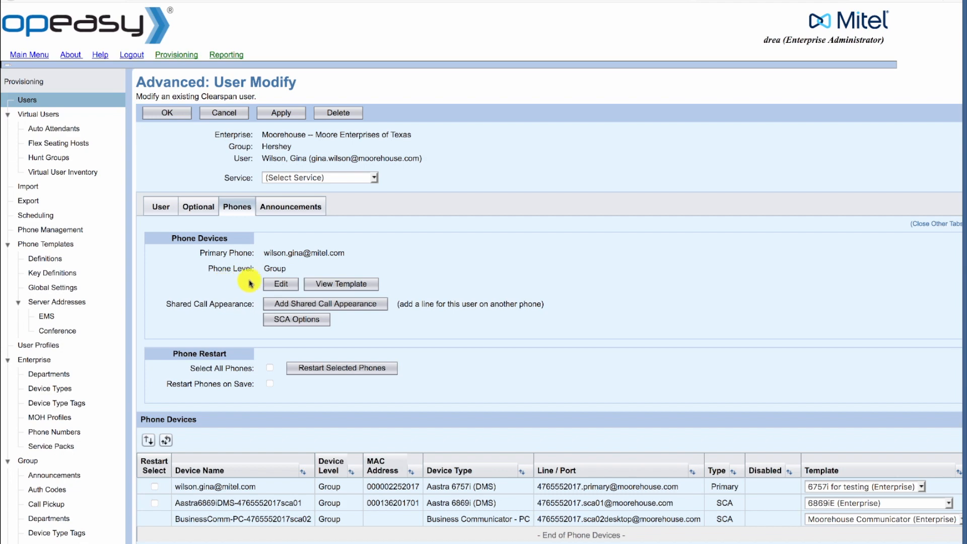
pyautogui.click(279, 285)
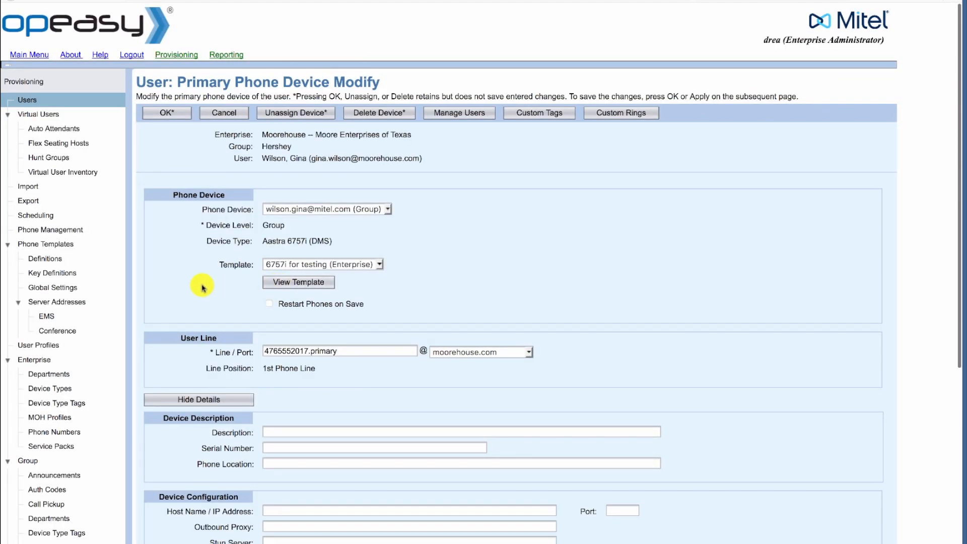
pyautogui.click(456, 114)
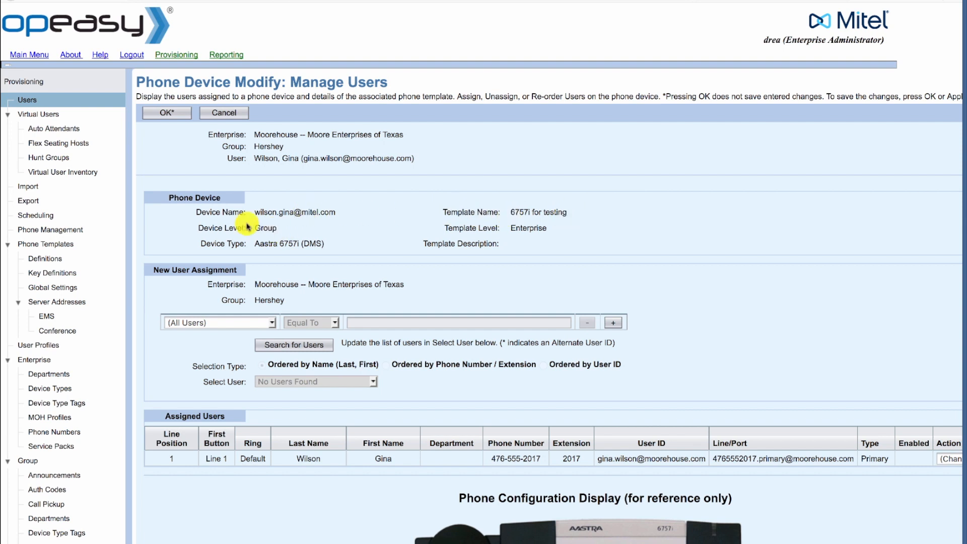
# Step: Open the enterprise phone template "6757i for testing" for device type Aastra 6757i (DMS) for editing
pyautogui.click(51, 260)
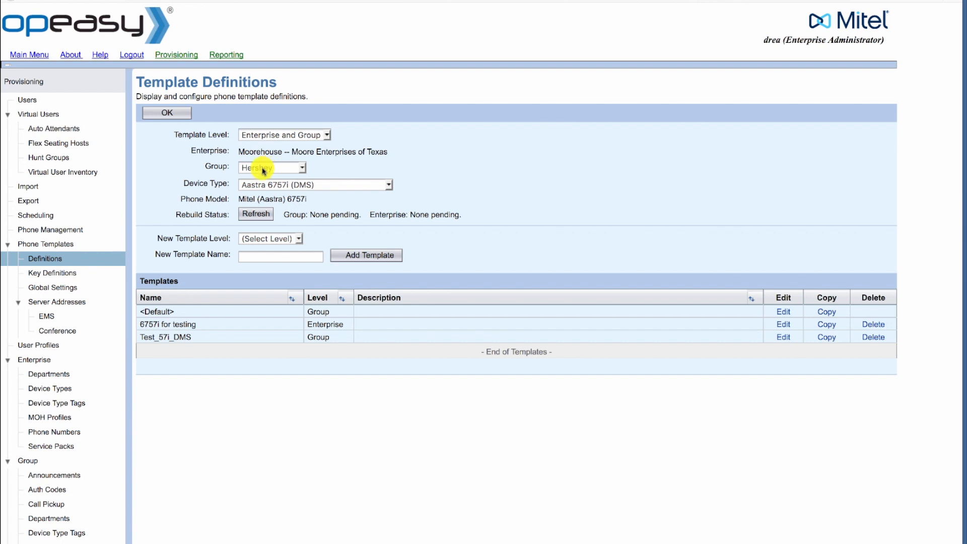
pyautogui.click(257, 187)
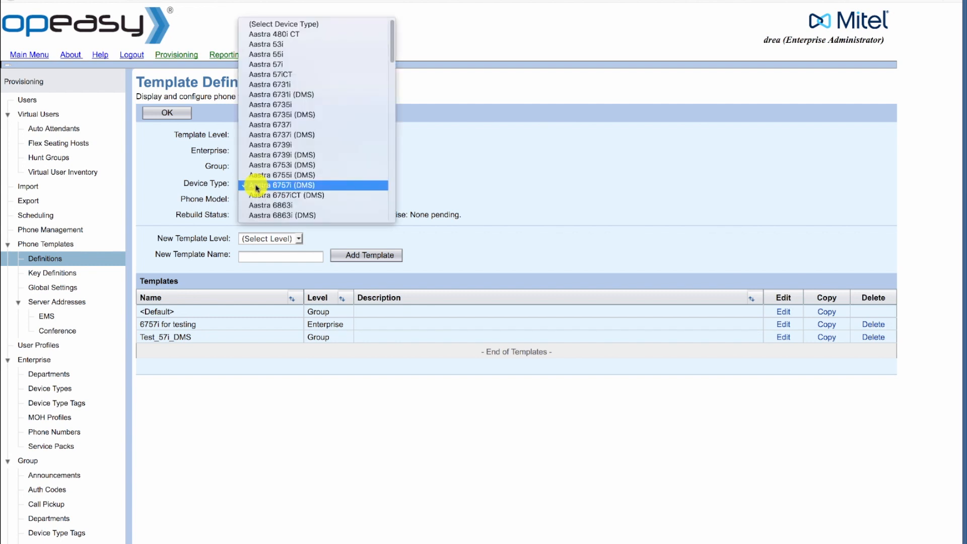
pyautogui.click(248, 186)
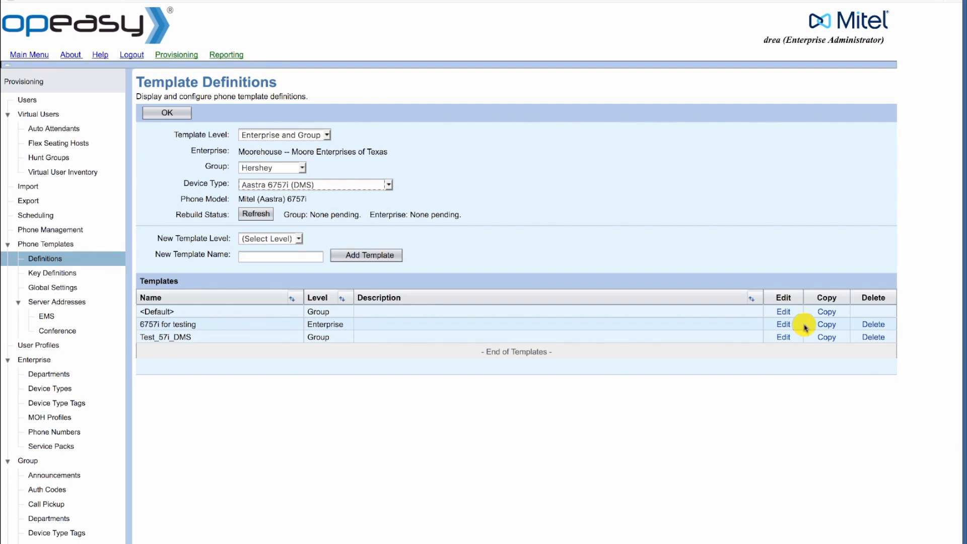
pyautogui.click(783, 325)
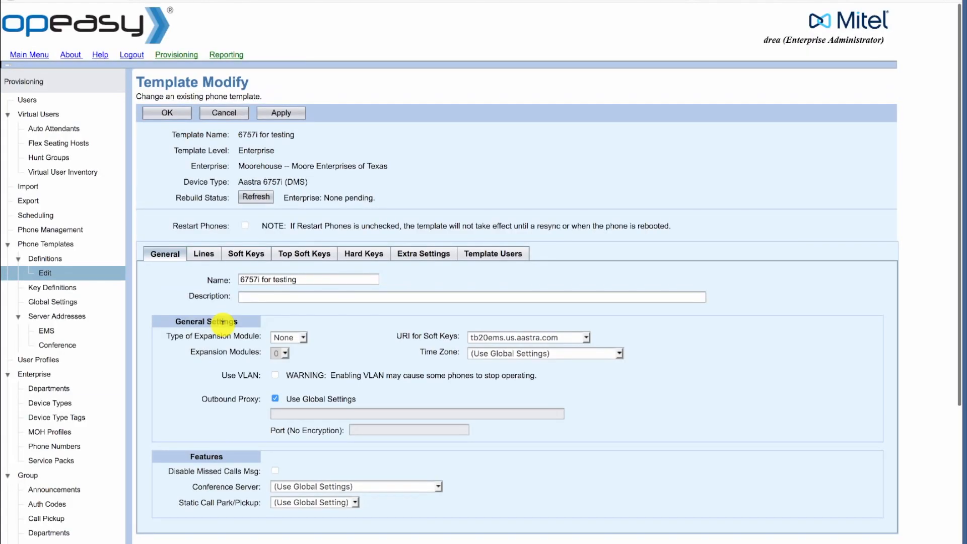
# Step: Check the template's line position mapping and search for all users assigned to the template
pyautogui.click(201, 258)
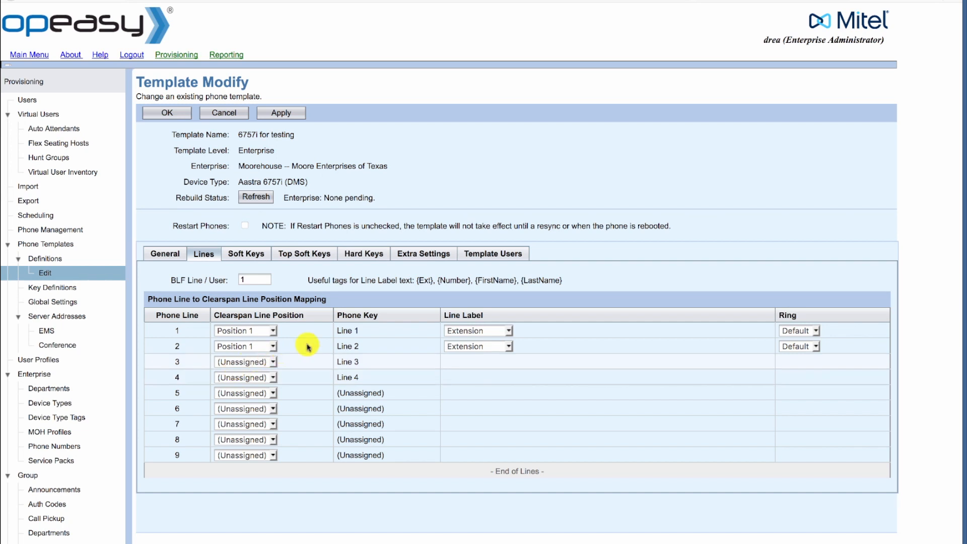
pyautogui.click(483, 259)
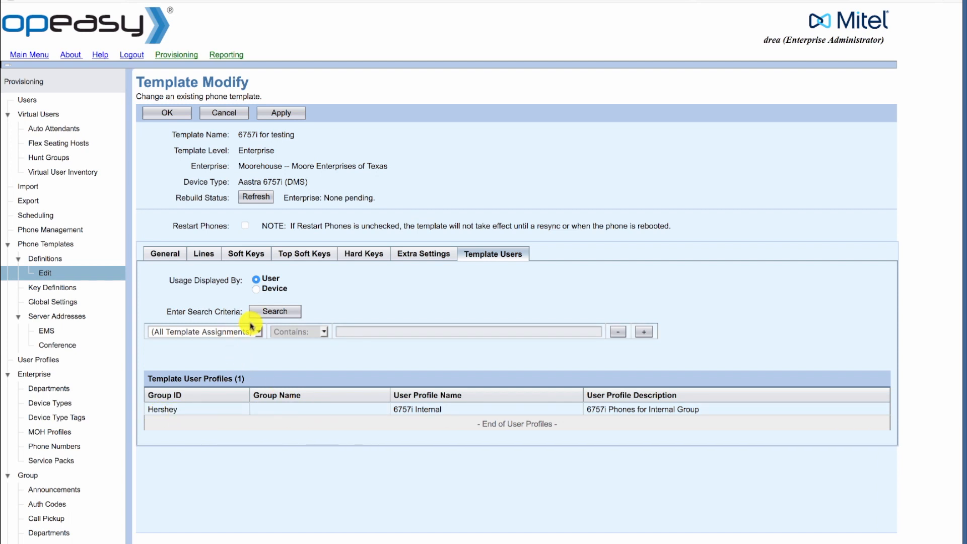
pyautogui.click(264, 315)
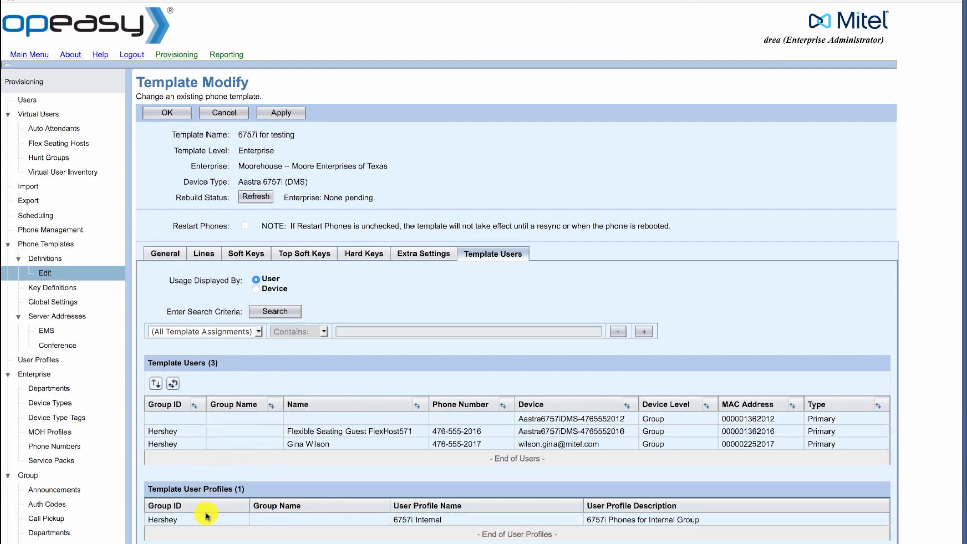
# Step: Map phone lines 3 and 4 of the template to Position 2, and save and rebuild the configuration files
pyautogui.click(206, 256)
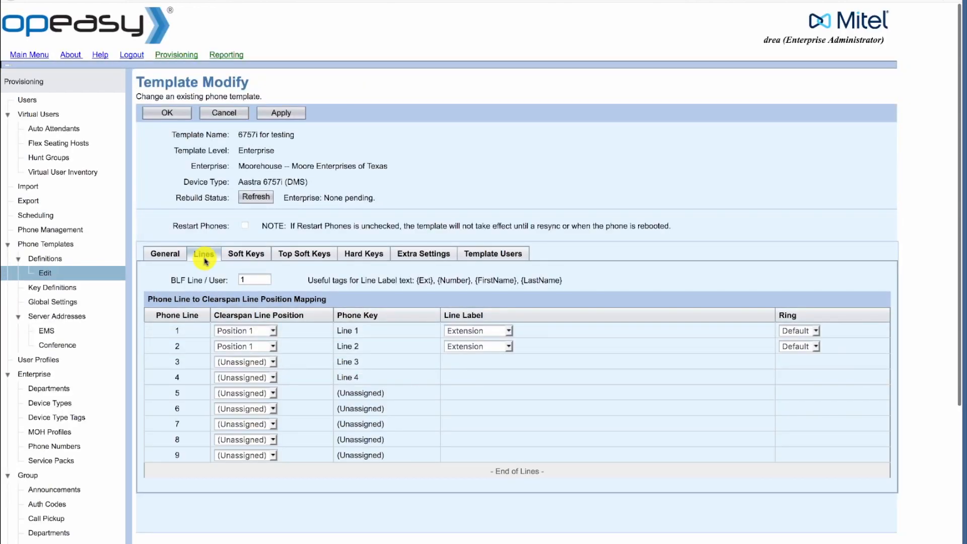
pyautogui.click(233, 362)
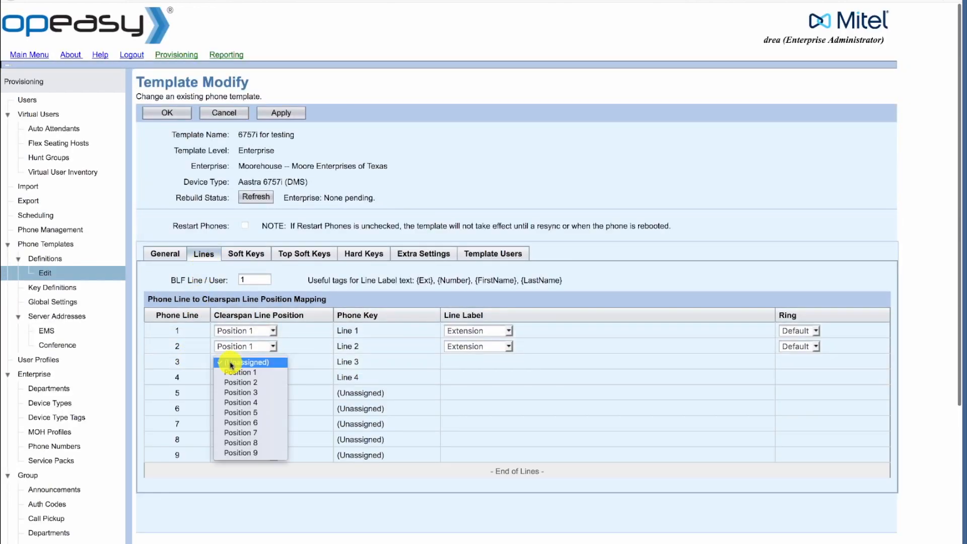
pyautogui.click(233, 382)
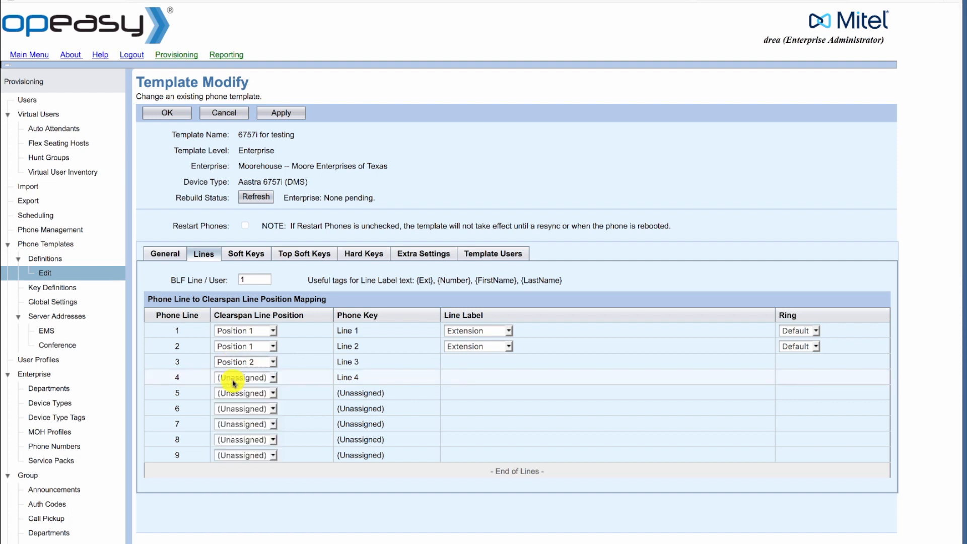
pyautogui.click(233, 382)
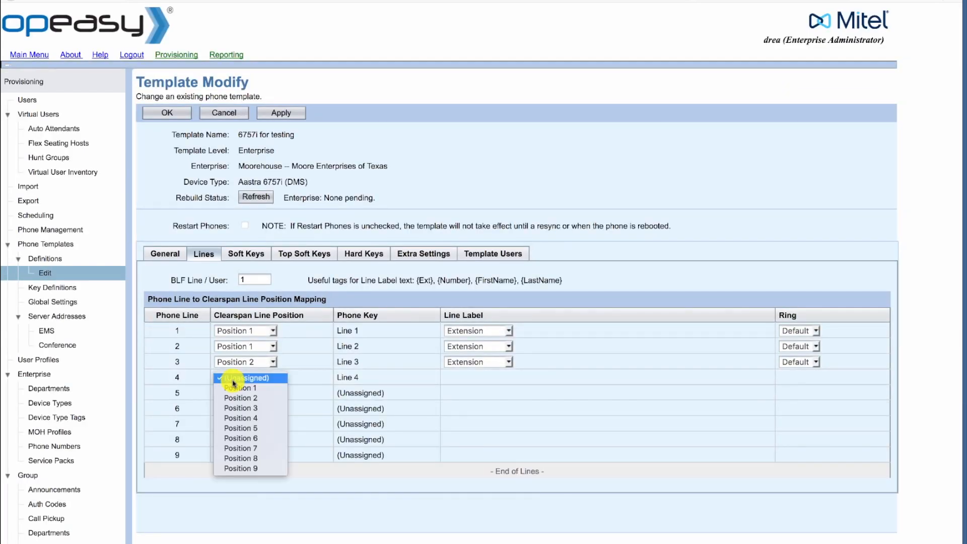
pyautogui.click(233, 396)
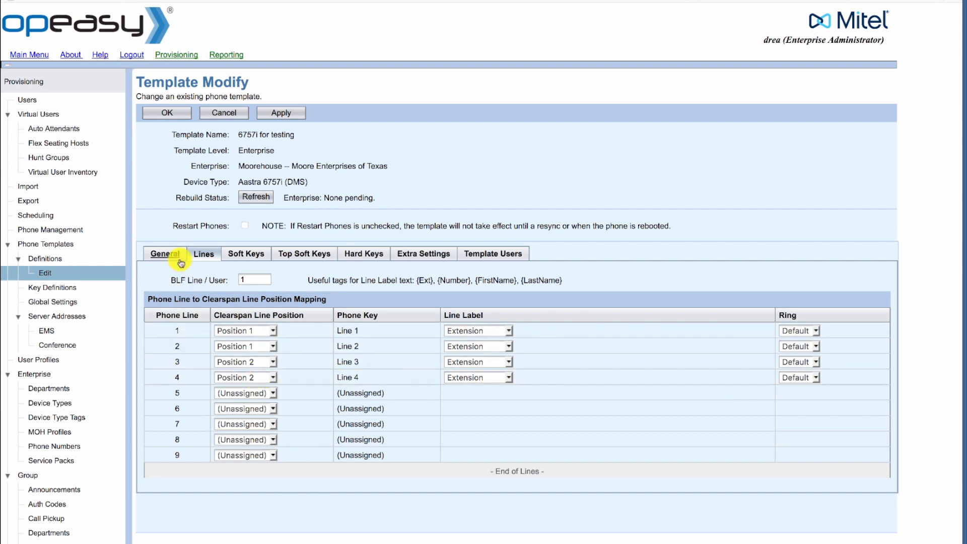
pyautogui.click(175, 118)
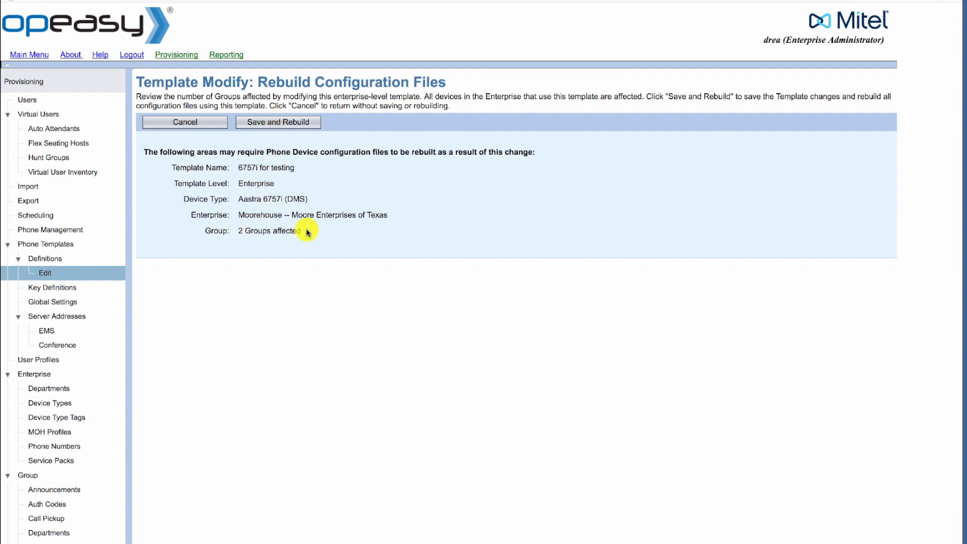
pyautogui.click(265, 123)
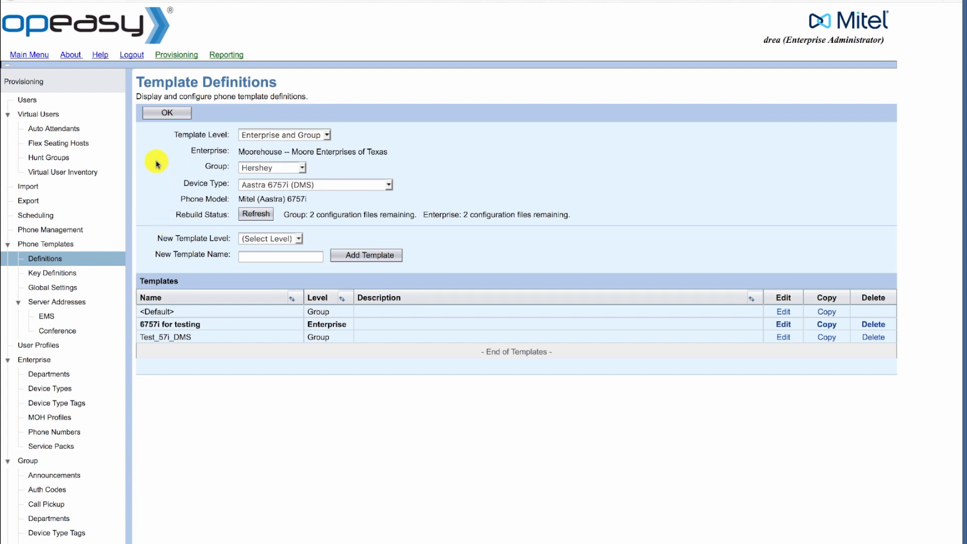
# Step: Repeat the last-name user search and open the user management page of the found user's primary phone
pyautogui.click(29, 101)
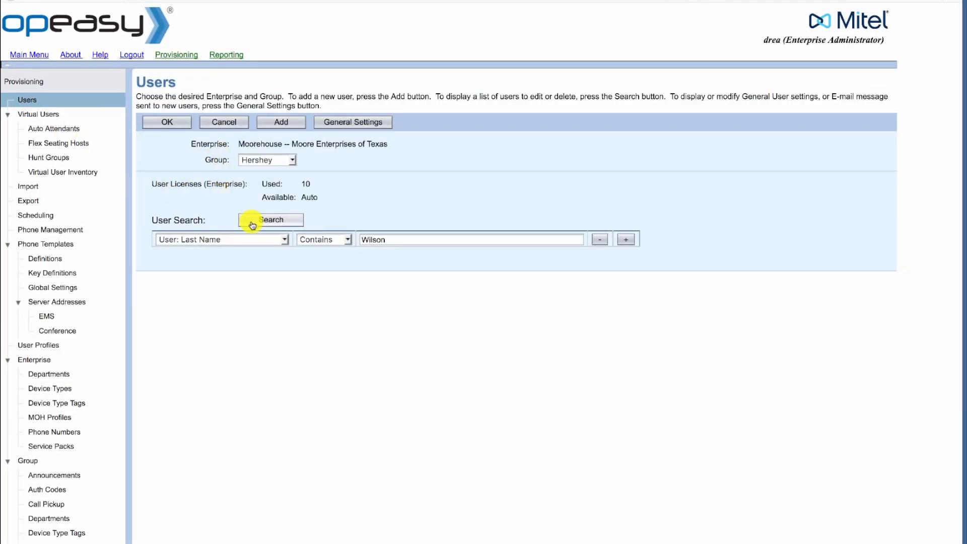
pyautogui.click(269, 220)
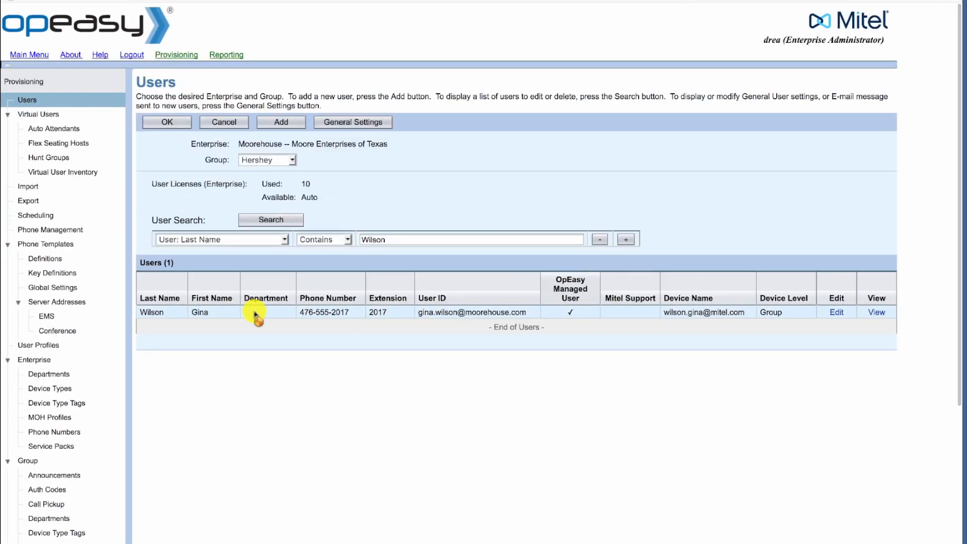
pyautogui.click(254, 312)
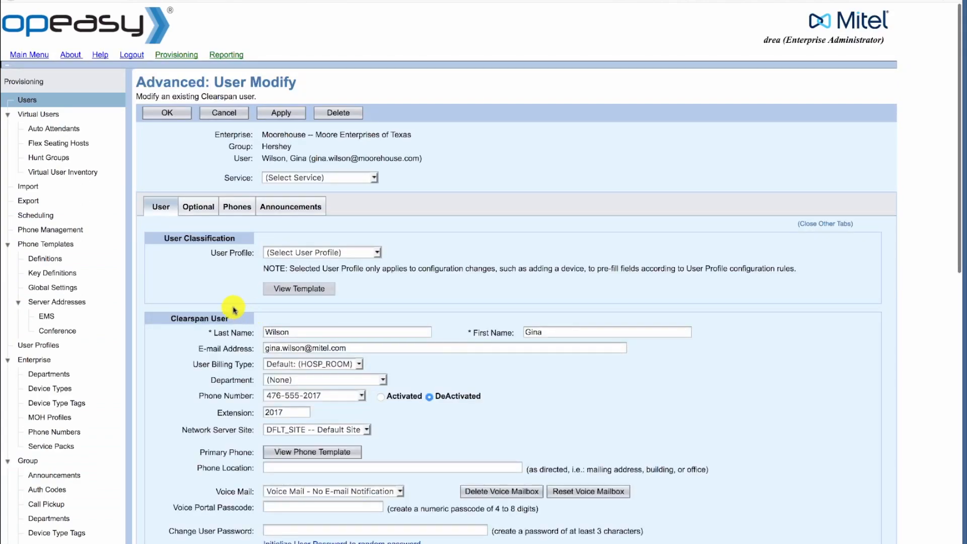
pyautogui.click(232, 210)
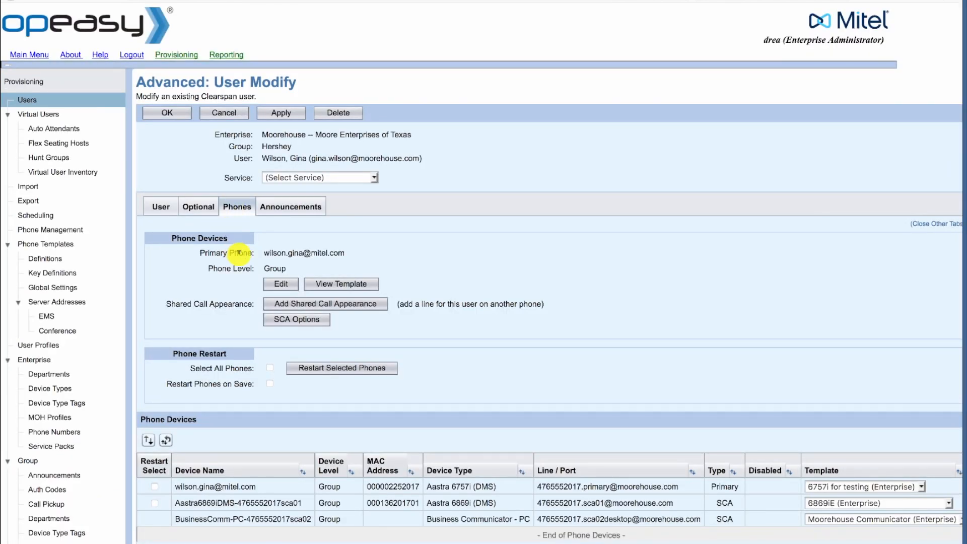
pyautogui.click(281, 284)
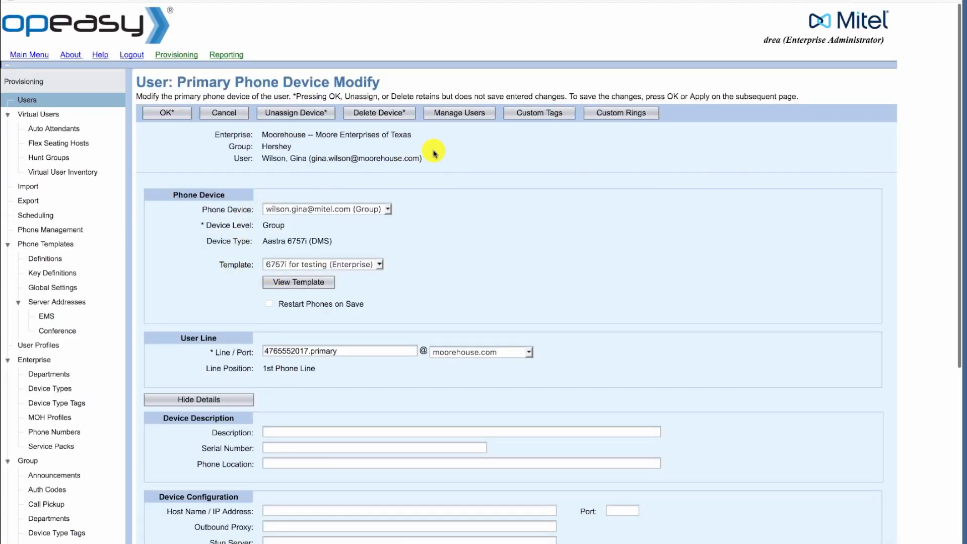
pyautogui.click(459, 114)
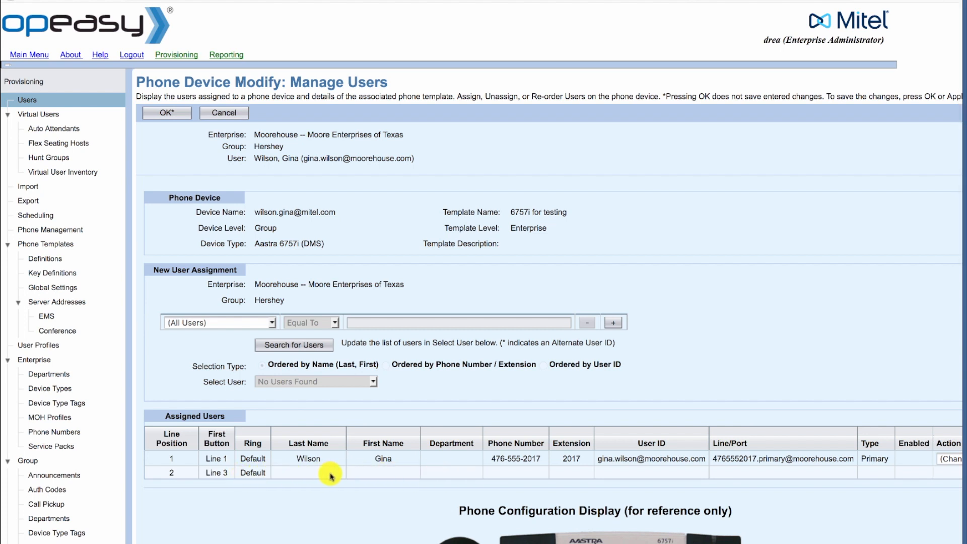
# Step: Search the new user assignment section by first name containing the additional user's first name
pyautogui.click(188, 324)
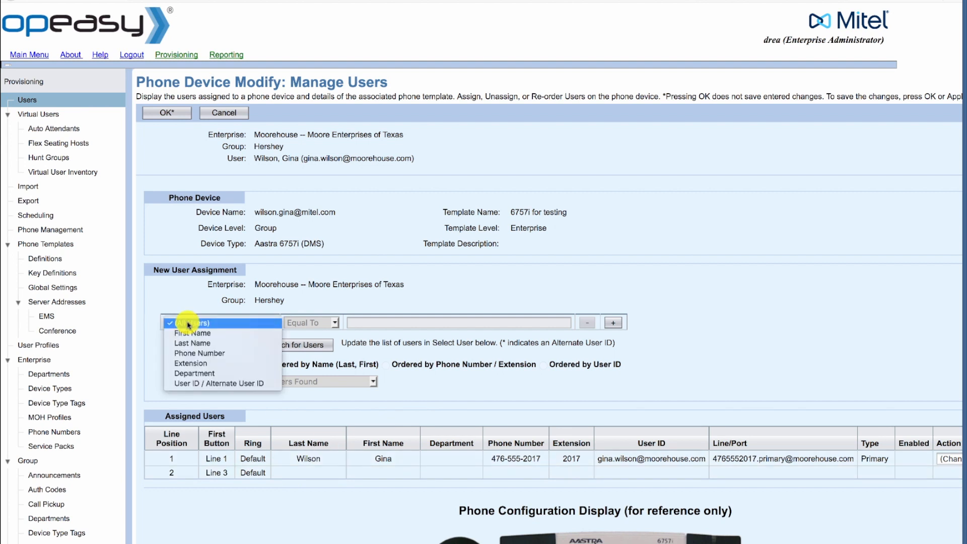
pyautogui.click(187, 334)
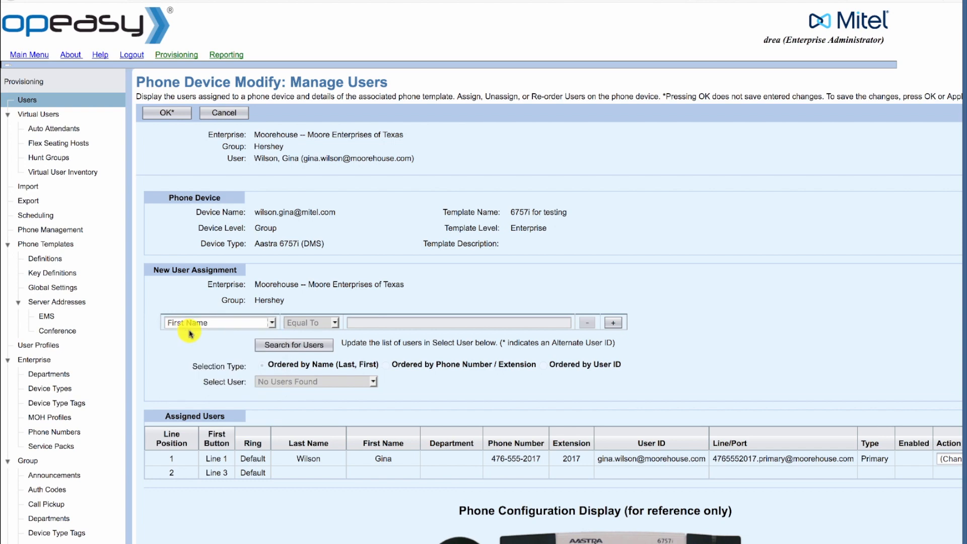
pyautogui.click(374, 321)
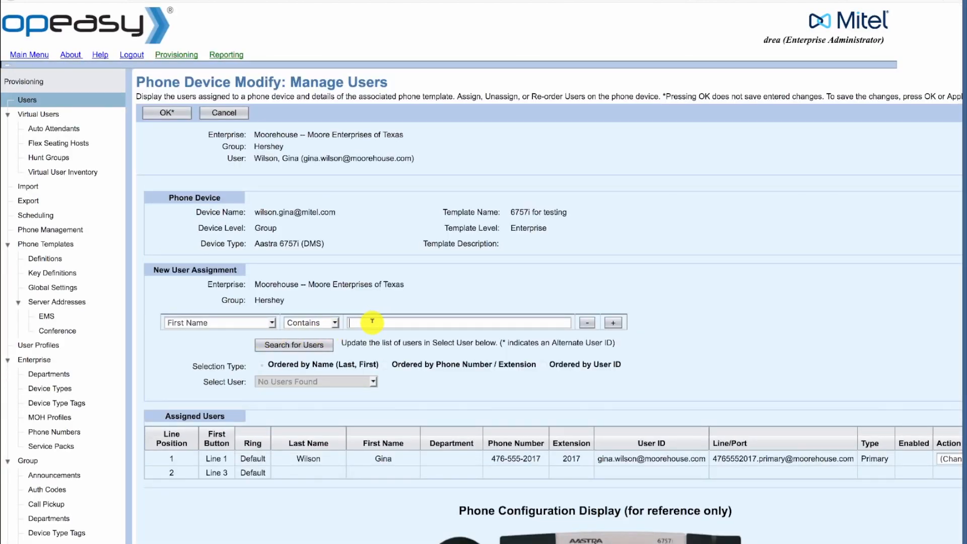
pyautogui.write('Tes')
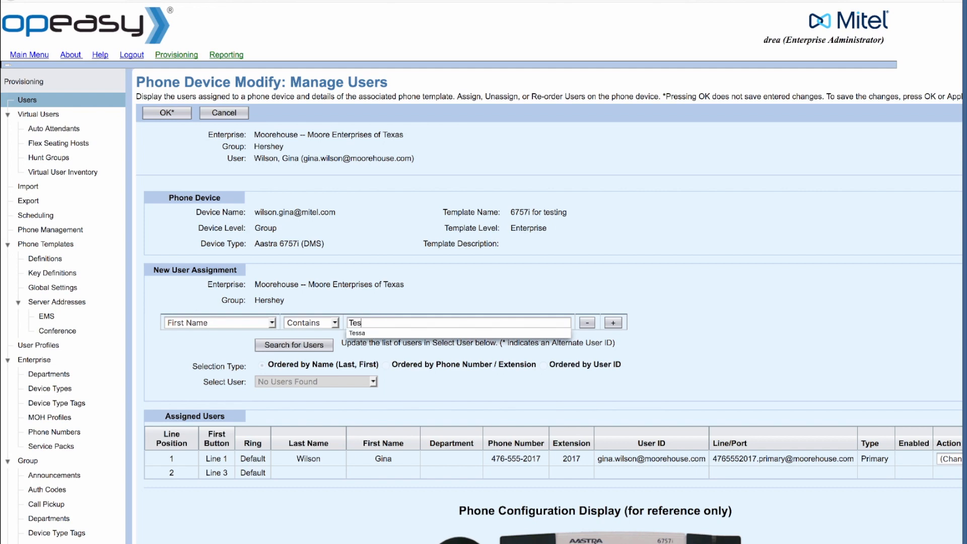
pyautogui.write('sa')
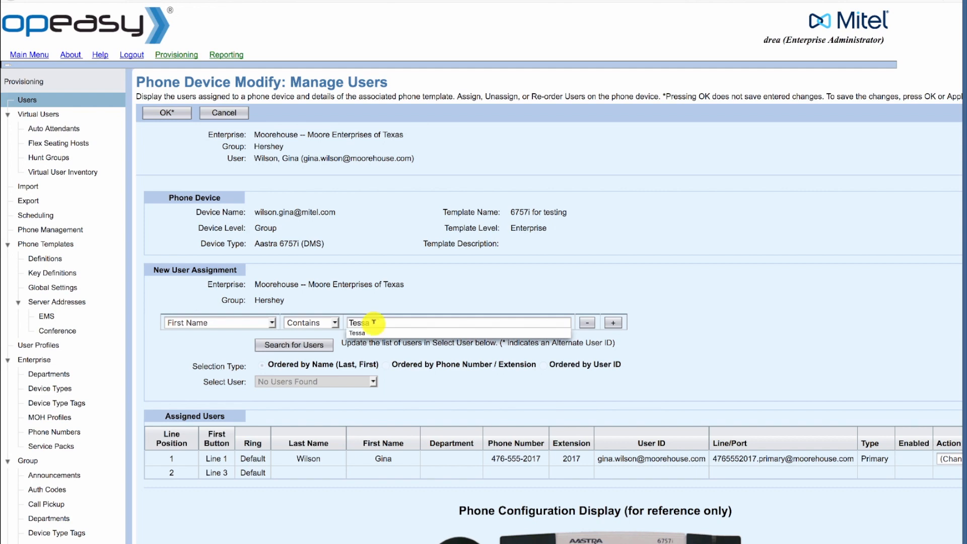
pyautogui.click(319, 343)
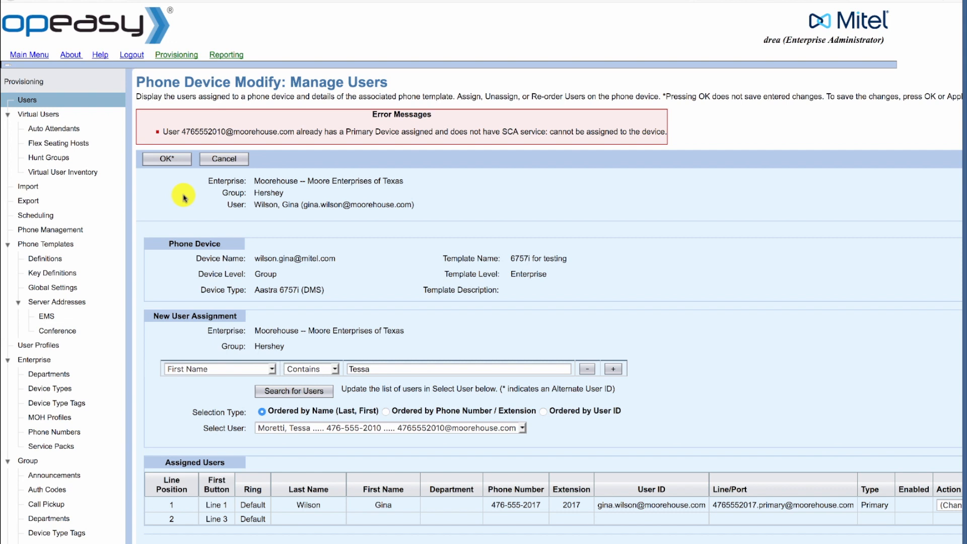
# Step: Search the Hershey group's users by the additional user's first name and open the found user for editing
pyautogui.click(28, 105)
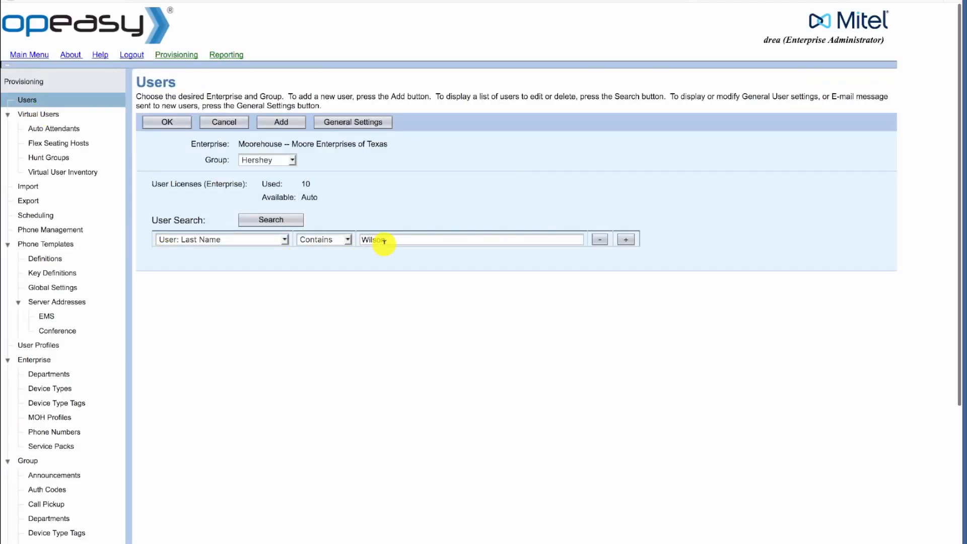
pyautogui.click(285, 240)
pyautogui.click(224, 250)
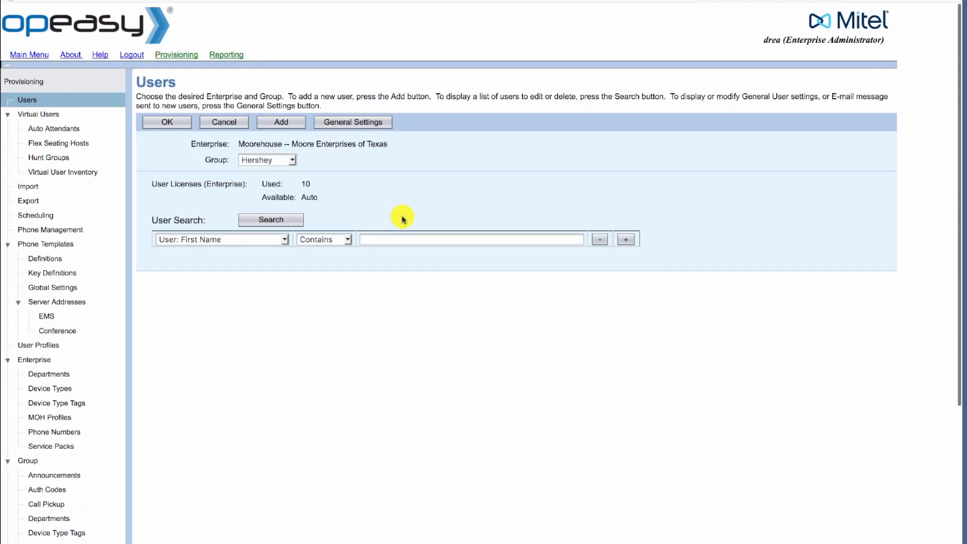
pyautogui.write('Tess')
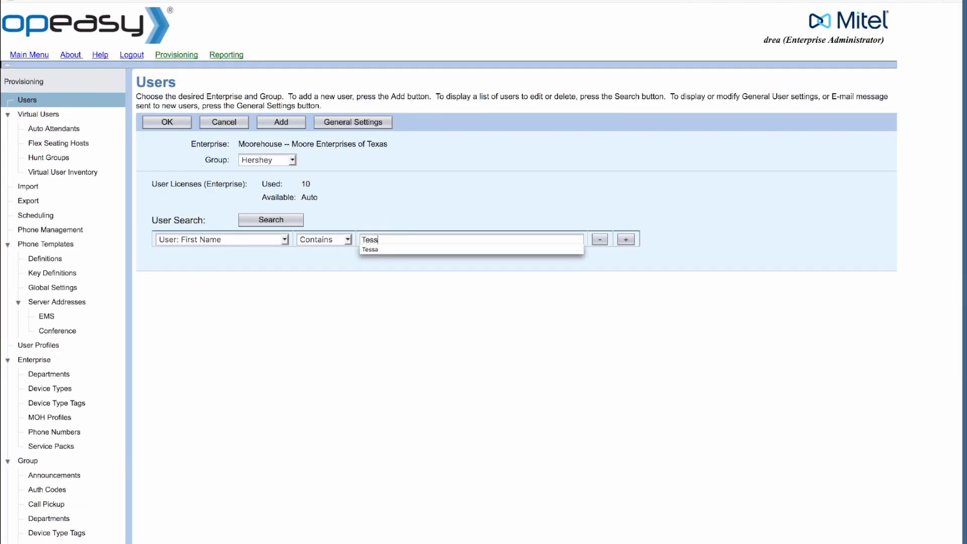
pyautogui.write('a')
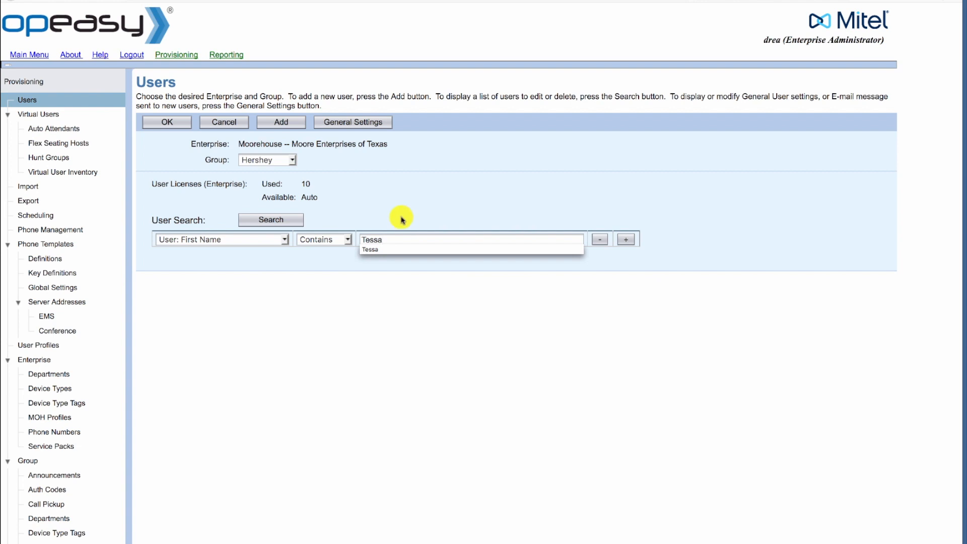
pyautogui.click(263, 220)
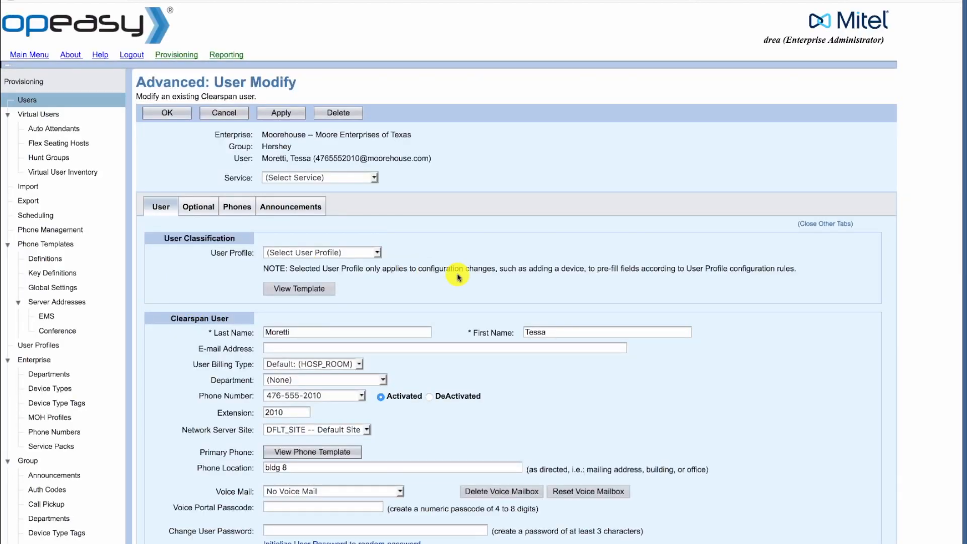
# Step: Add the Premium2 service pack to the user's service packs and save the user
pyautogui.scroll(-5, 642, 299)
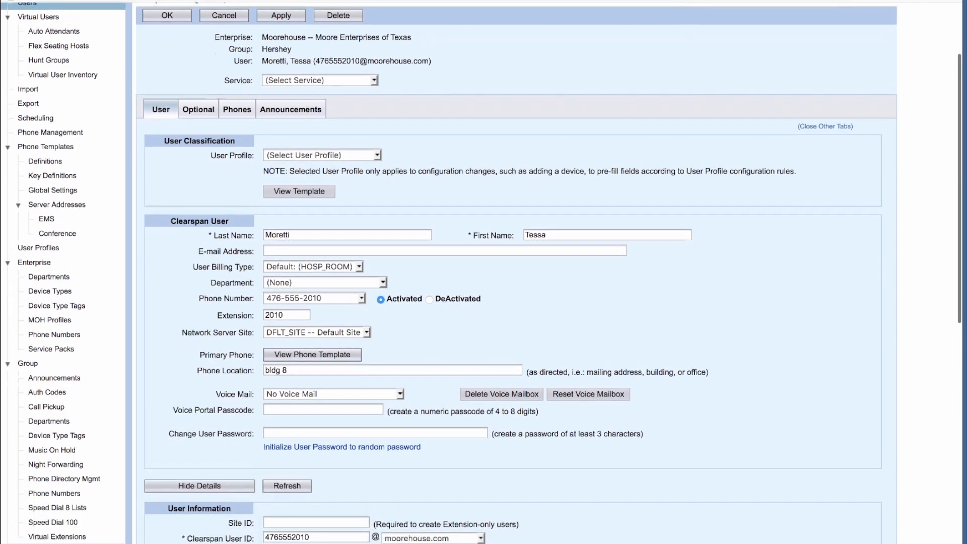
pyautogui.scroll(-3, 637, 308)
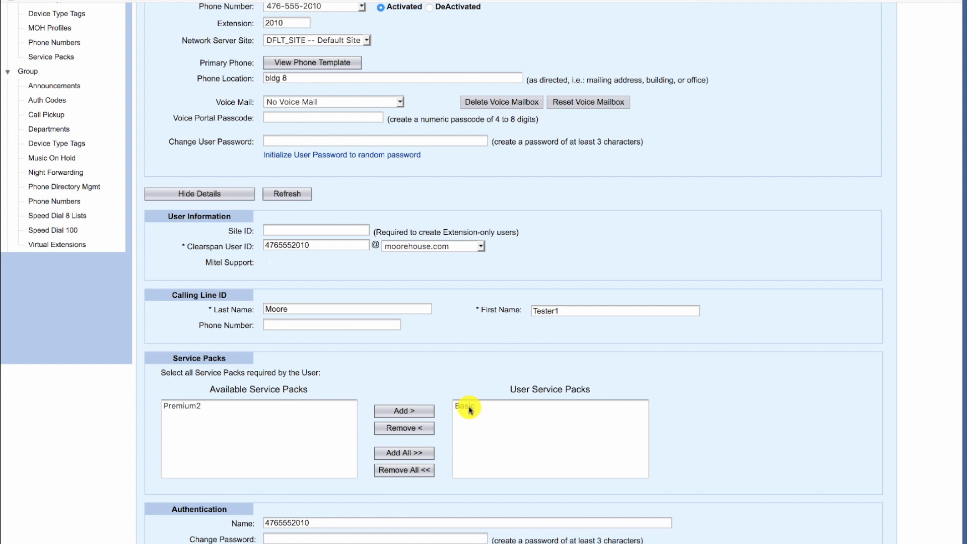
pyautogui.click(182, 407)
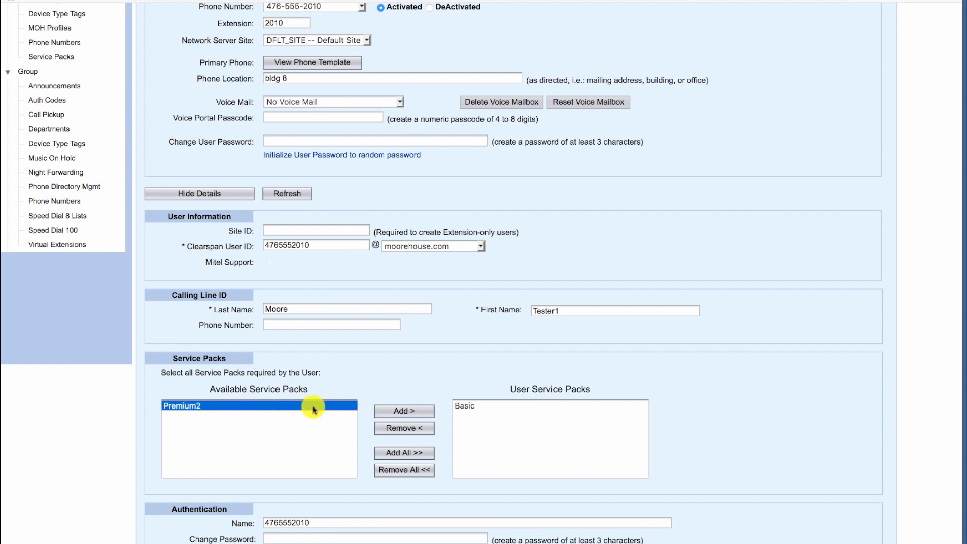
pyautogui.click(393, 413)
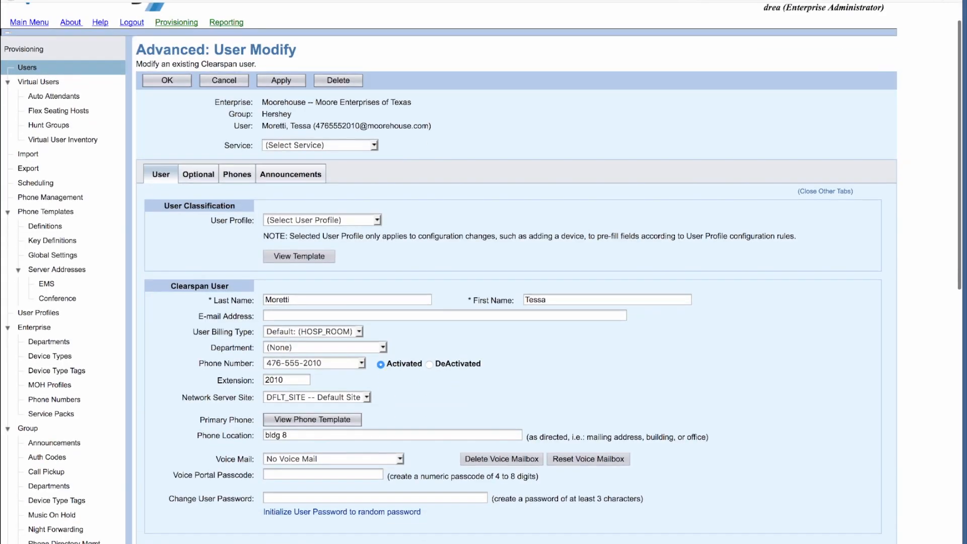
pyautogui.scroll(-6, 464, 429)
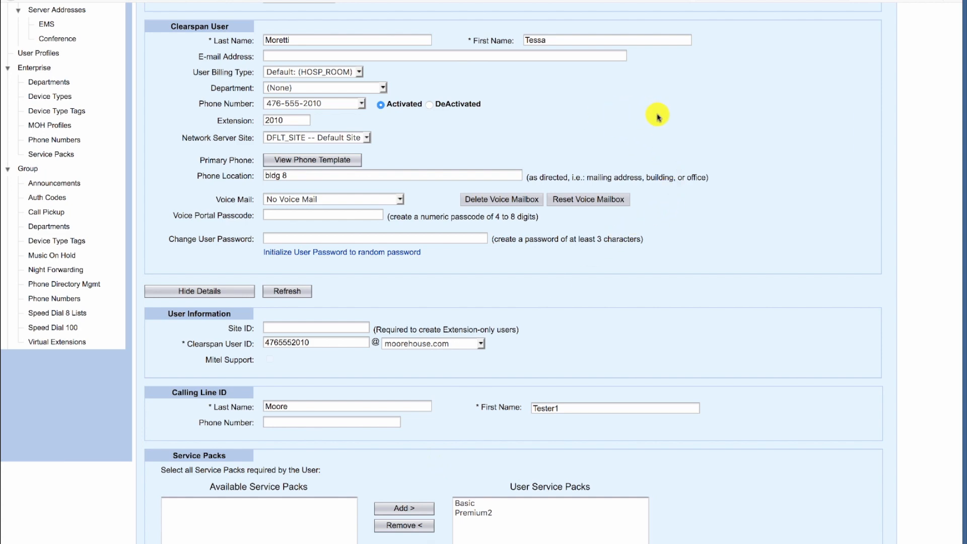
pyautogui.scroll(6, 657, 117)
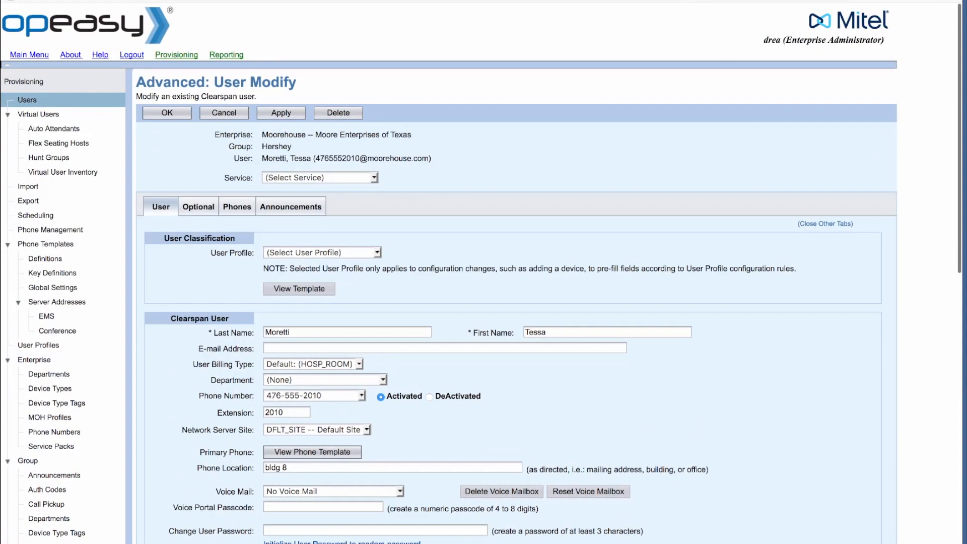
pyautogui.click(182, 115)
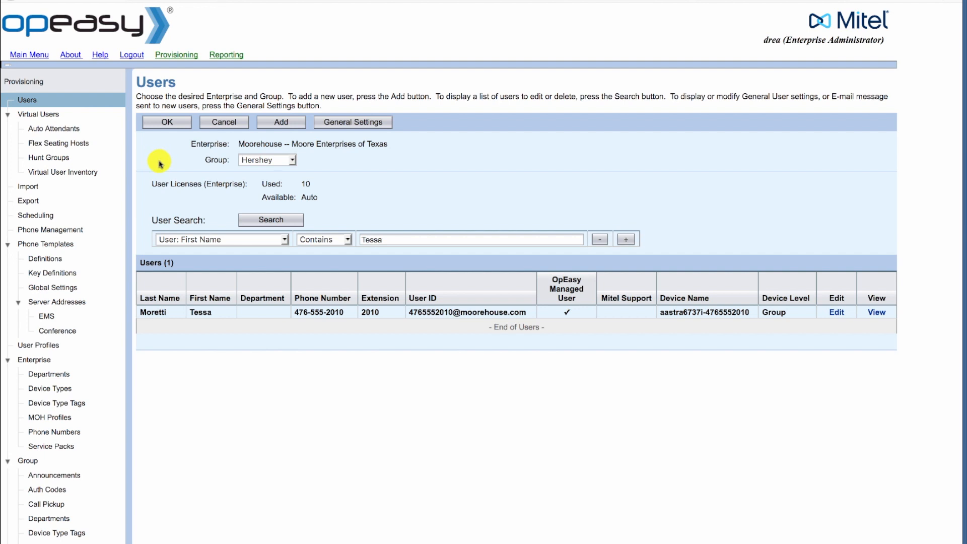
# Step: Search for the phone's owner by last name and open the user management page of that user's primary phone
pyautogui.click(256, 244)
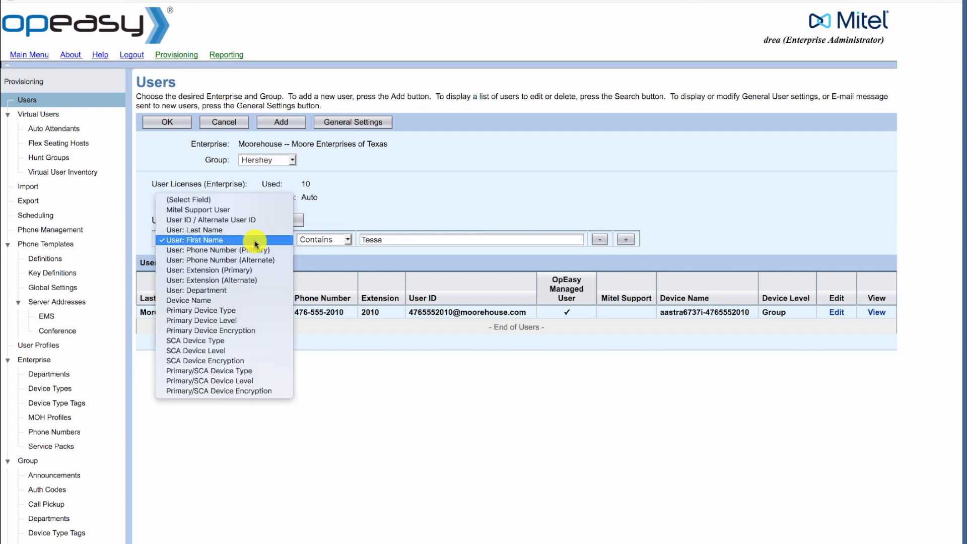
pyautogui.click(249, 229)
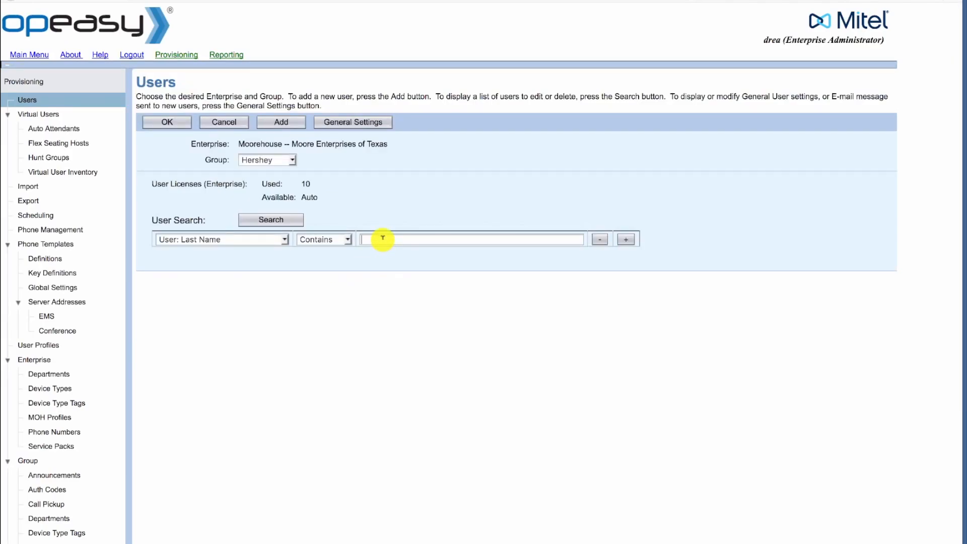
pyautogui.write('Wi')
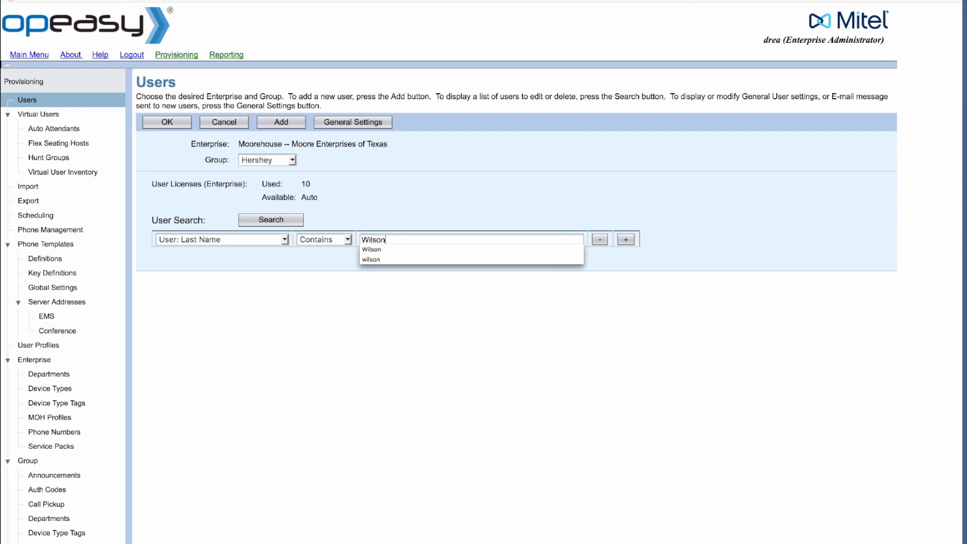
pyautogui.write('lson')
pyautogui.click(277, 220)
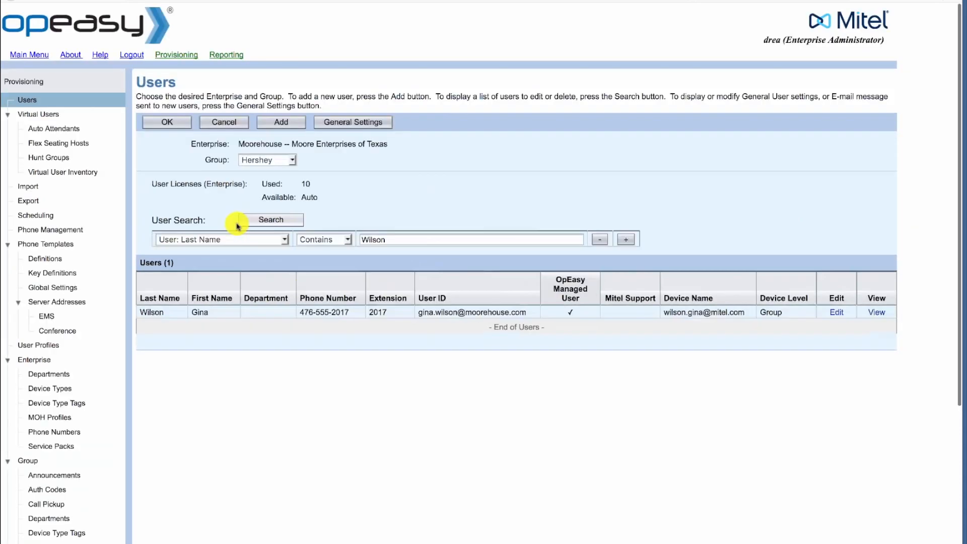
pyautogui.click(272, 316)
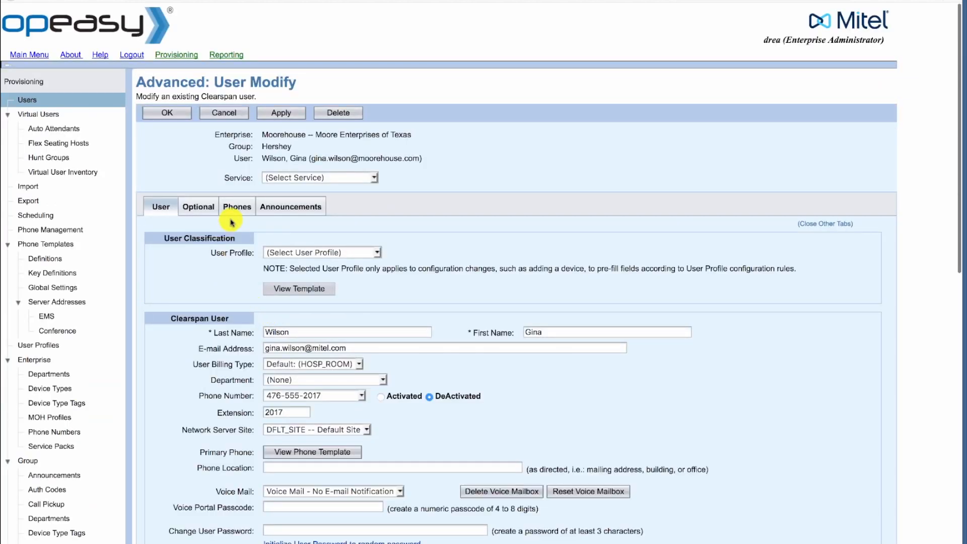
pyautogui.click(235, 212)
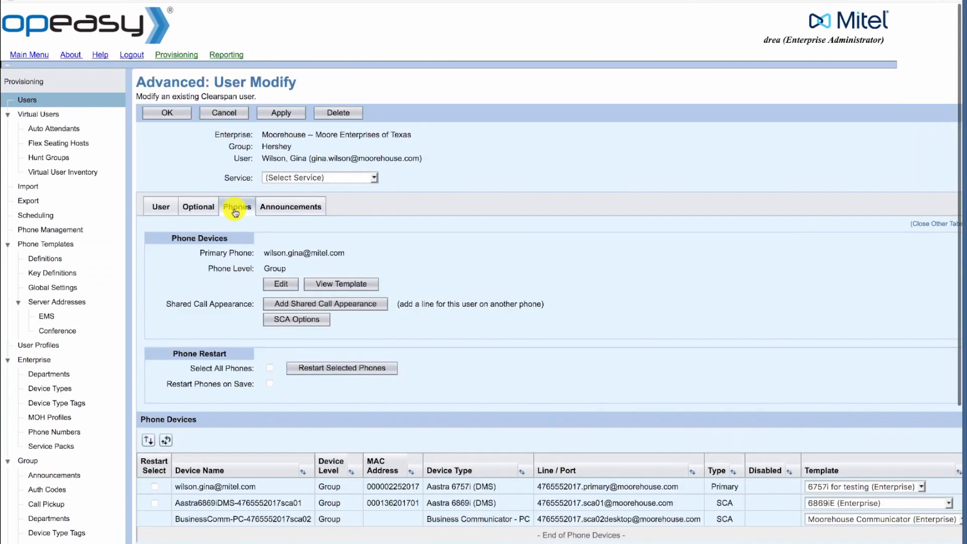
pyautogui.click(276, 286)
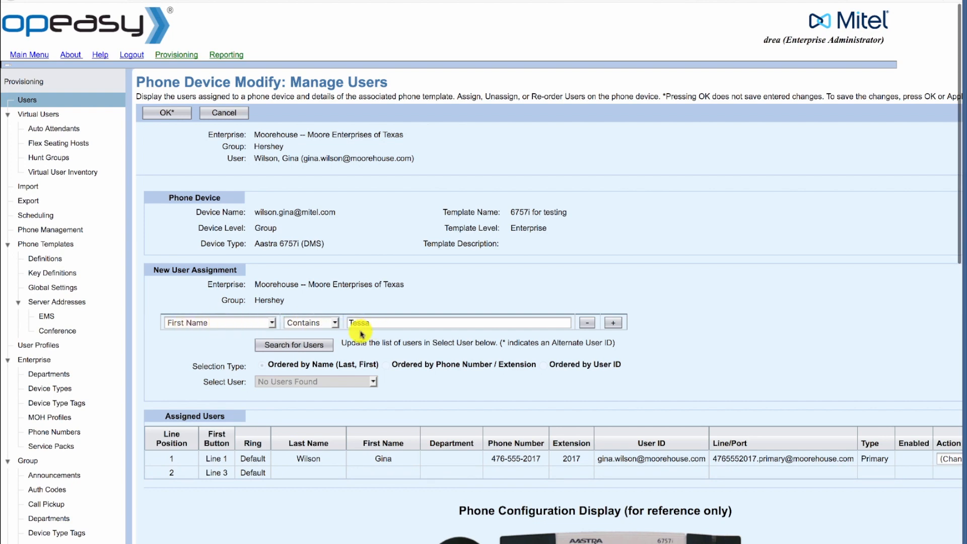
# Step: Find the additional user by first name and insert them at Line Position 2 with Shared Call Appearance enabled and both call options allowed
pyautogui.click(305, 347)
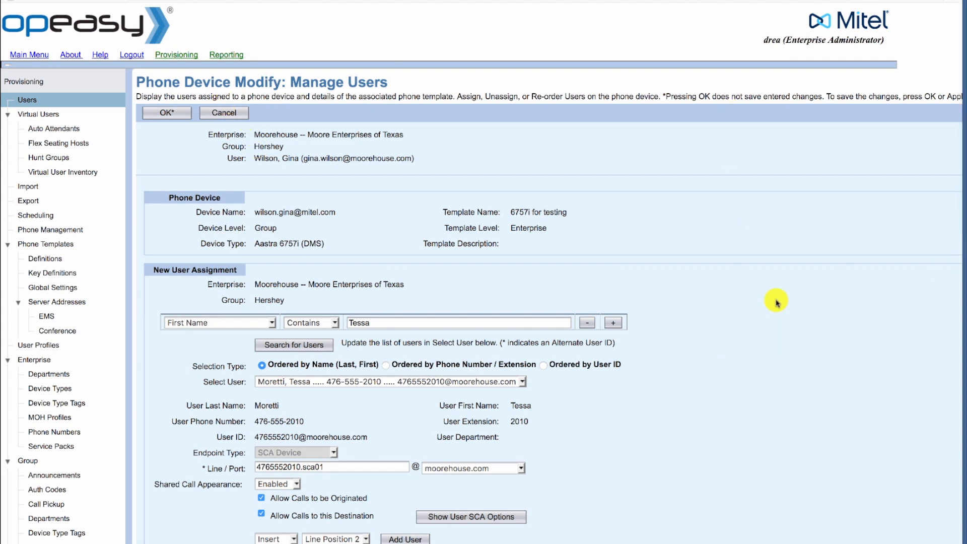
pyautogui.scroll(-5, 777, 302)
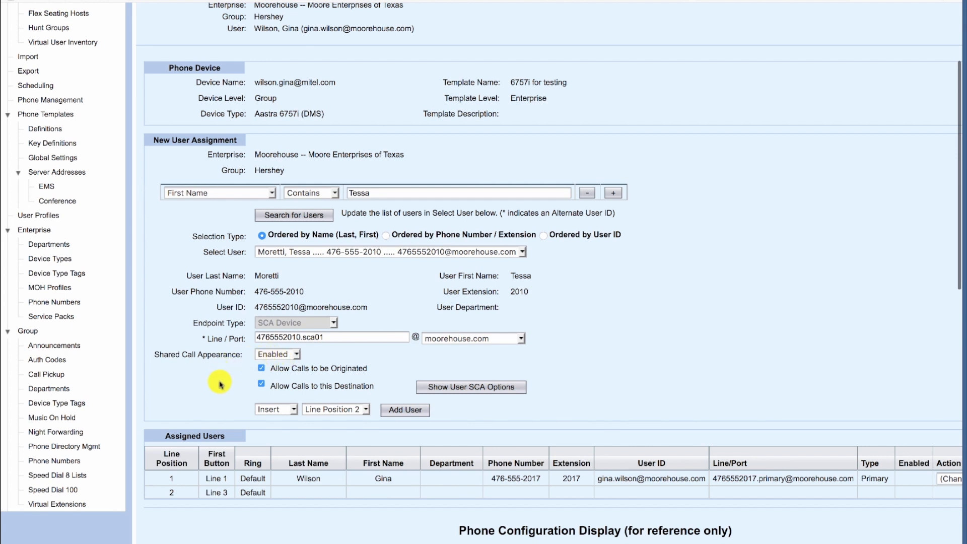
pyautogui.click(263, 370)
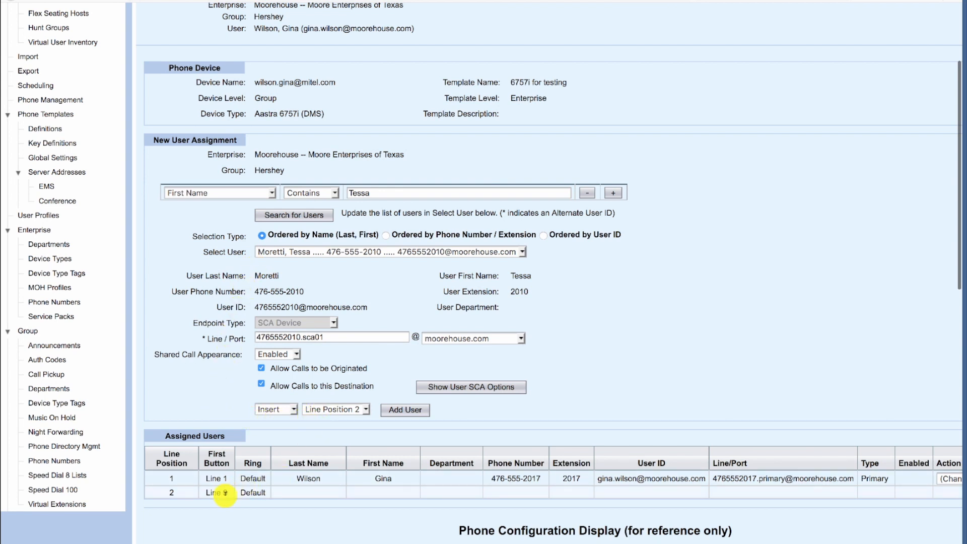
pyautogui.click(393, 411)
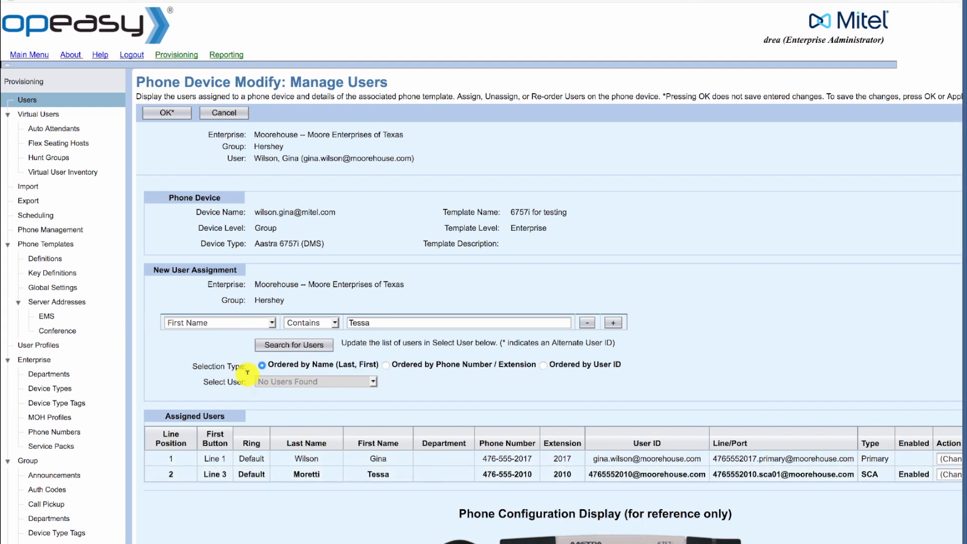
# Step: Confirm the phone's user assignment and primary phone changes, and save the phone owner's user record
pyautogui.click(161, 114)
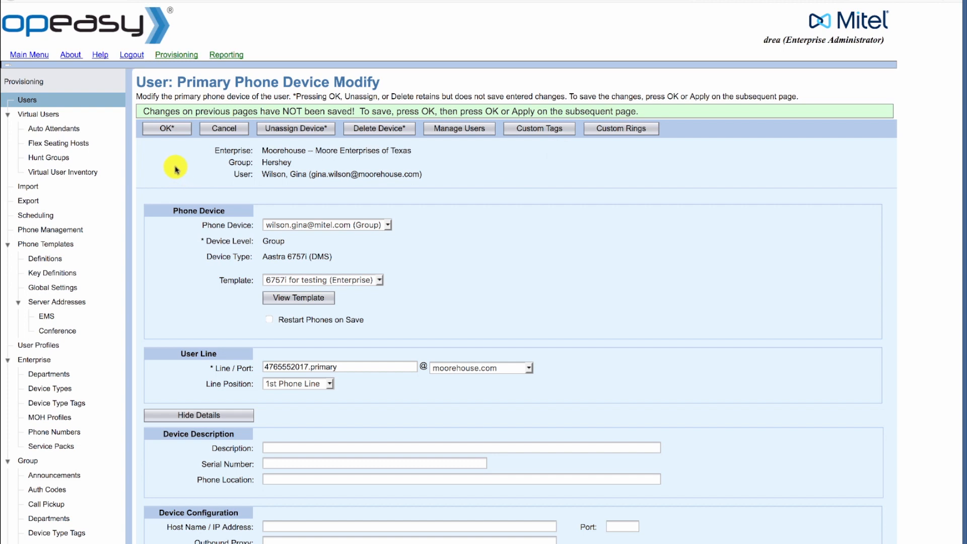
pyautogui.click(167, 128)
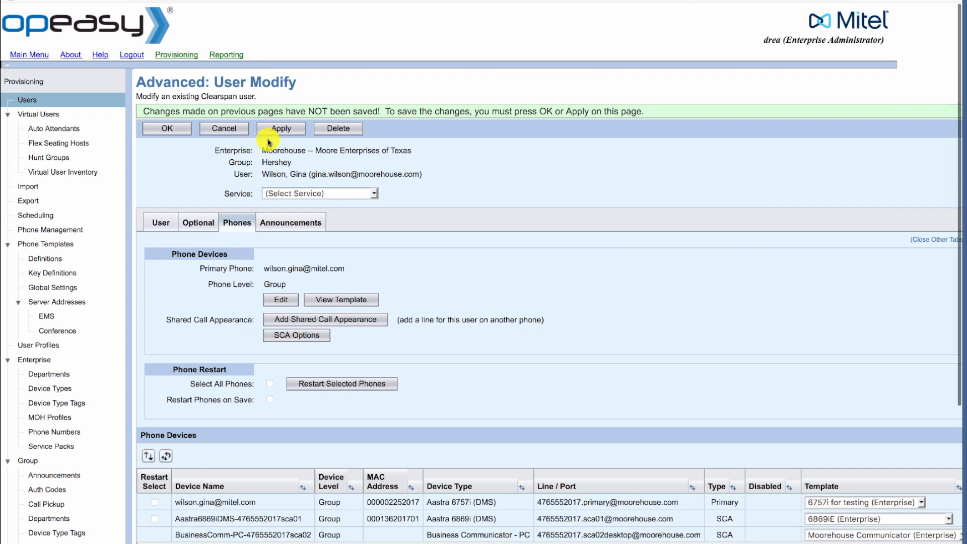
pyautogui.click(175, 132)
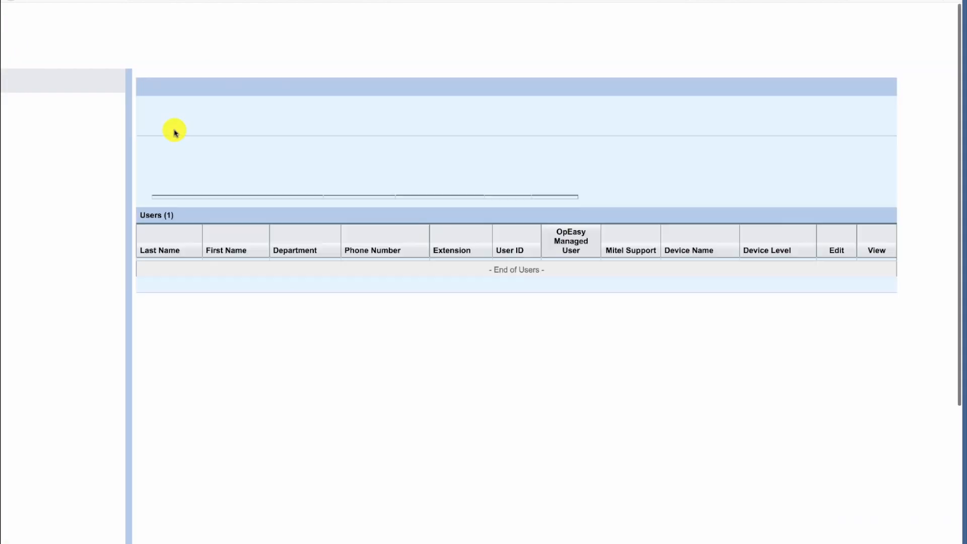